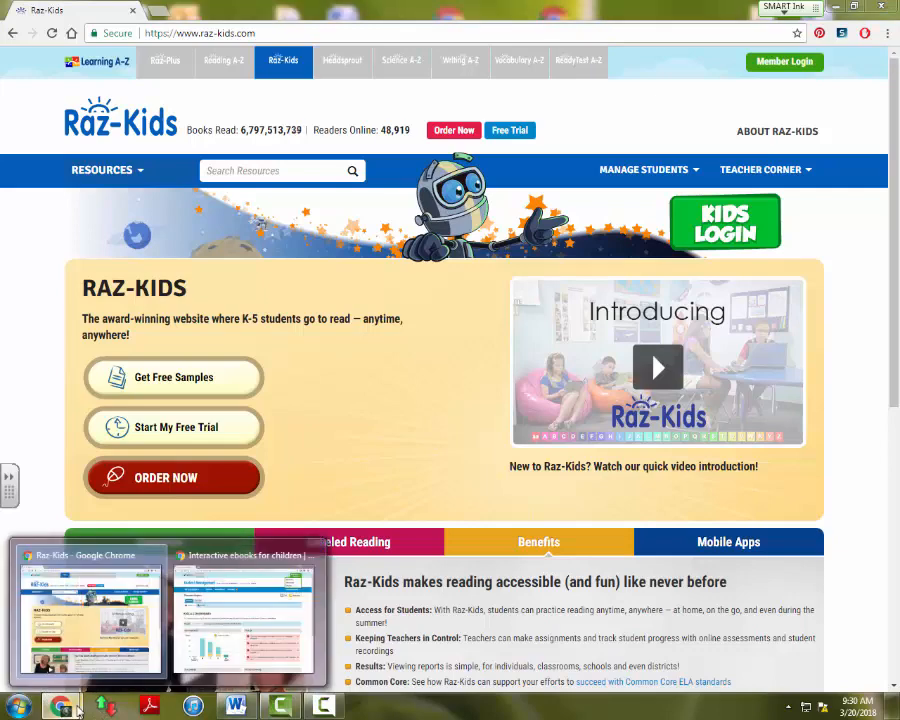
- Switch to the browser window with the Student Management dashboard and dismiss the expanded account menu
{"action": "left_click", "coordinate": [249, 627]}
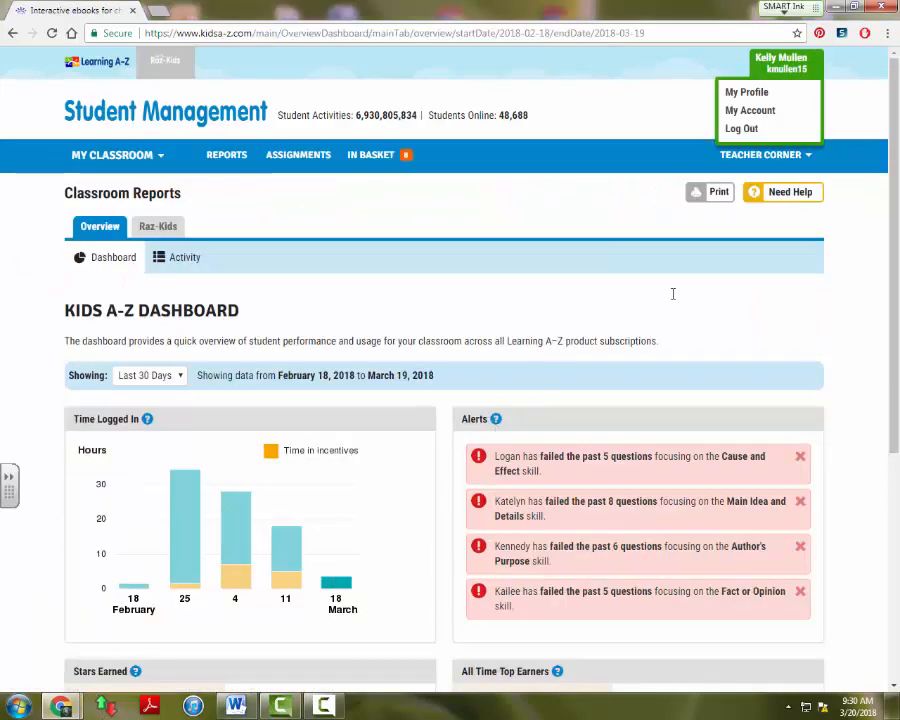
{"action": "scroll", "coordinate": [695, 283], "scroll_direction": "down", "scroll_amount": 1}
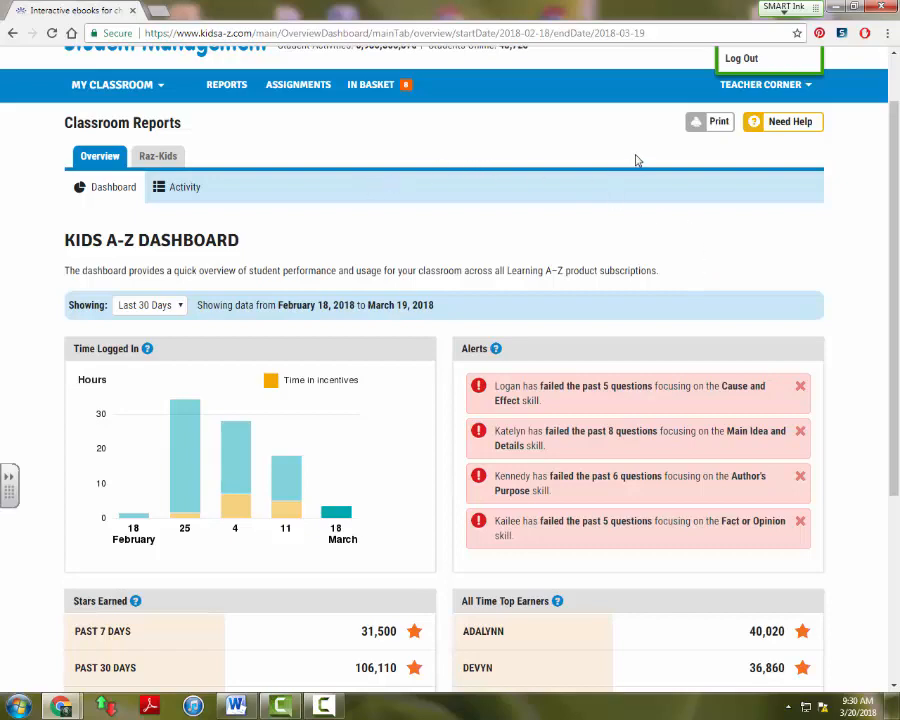
{"action": "scroll", "coordinate": [619, 181], "scroll_direction": "up", "scroll_amount": 1}
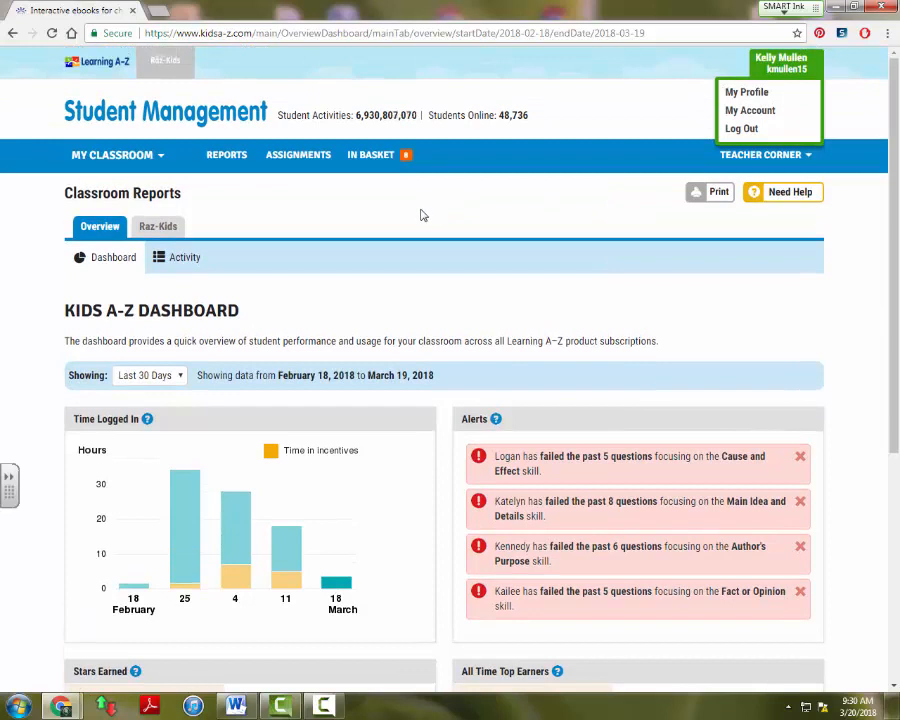
{"action": "left_click", "coordinate": [44, 78]}
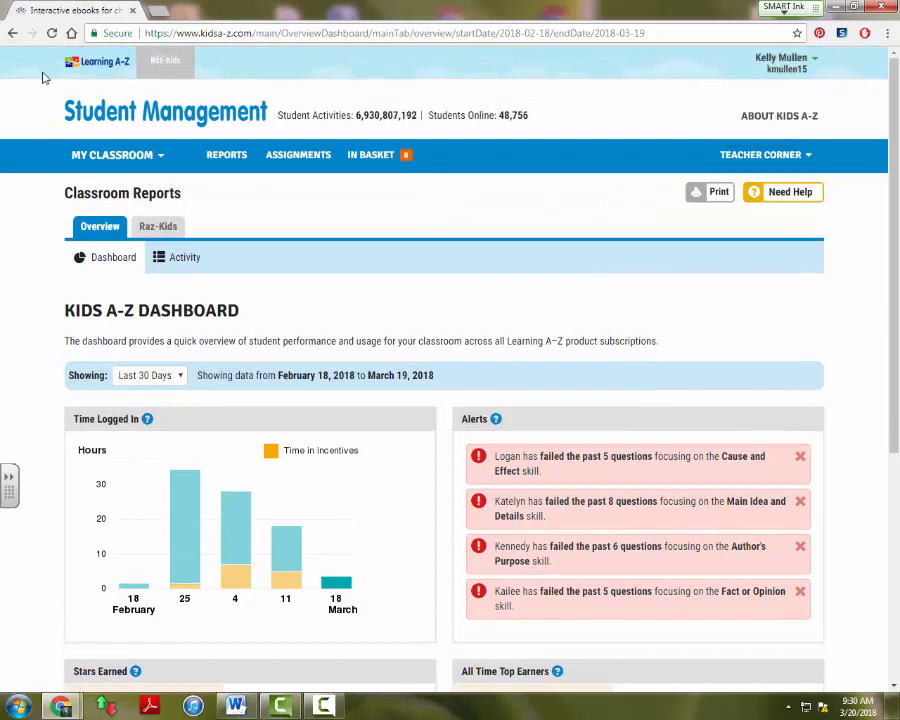
- Open the In Basket and bring up the Level K Map Tools running record completed 03/15/18 for review
{"action": "left_click", "coordinate": [381, 160]}
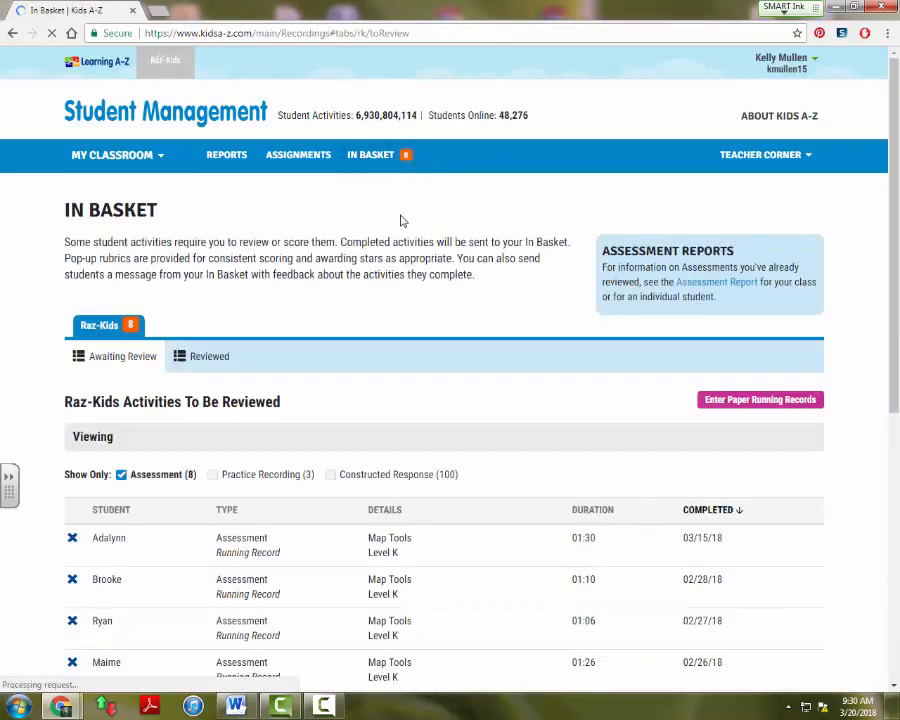
{"action": "scroll", "coordinate": [386, 226], "scroll_direction": "down", "scroll_amount": 3}
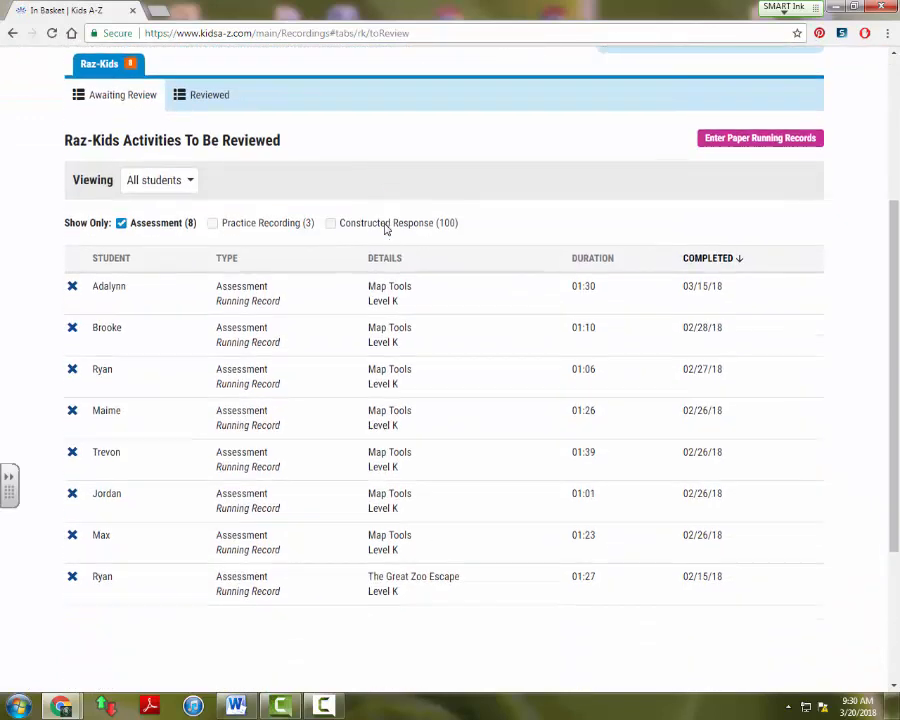
{"action": "scroll", "coordinate": [386, 228], "scroll_direction": "down", "scroll_amount": 1}
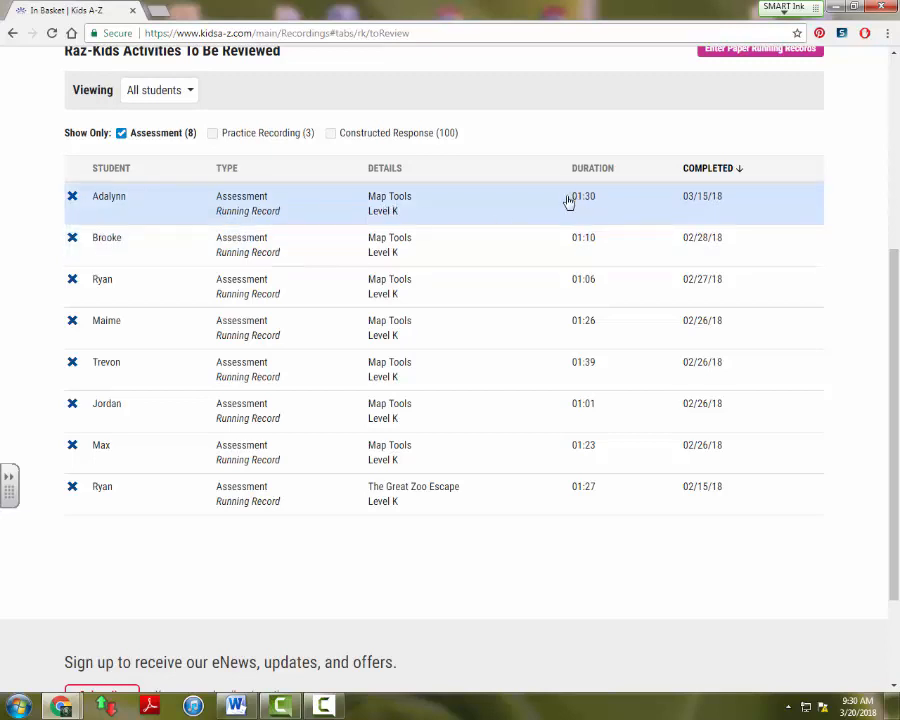
{"action": "left_click", "coordinate": [277, 212]}
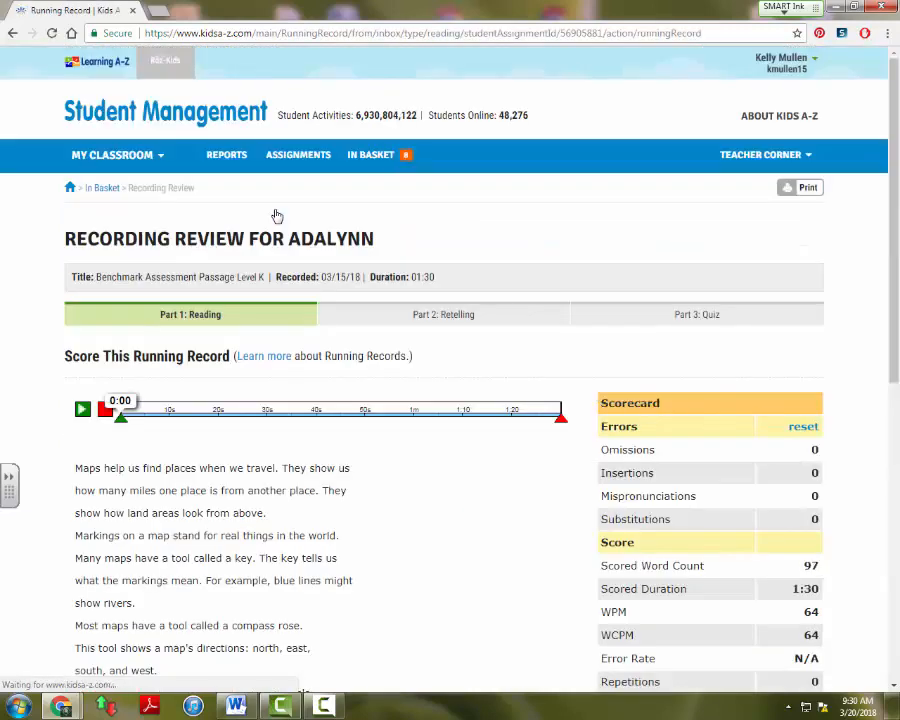
- Play the reading recording and mark "we" before "travel" as a Substitution and "areas" as a Mispronunciation
{"action": "scroll", "coordinate": [277, 216], "scroll_direction": "down", "scroll_amount": 2}
{"action": "scroll", "coordinate": [277, 219], "scroll_direction": "down", "scroll_amount": 1}
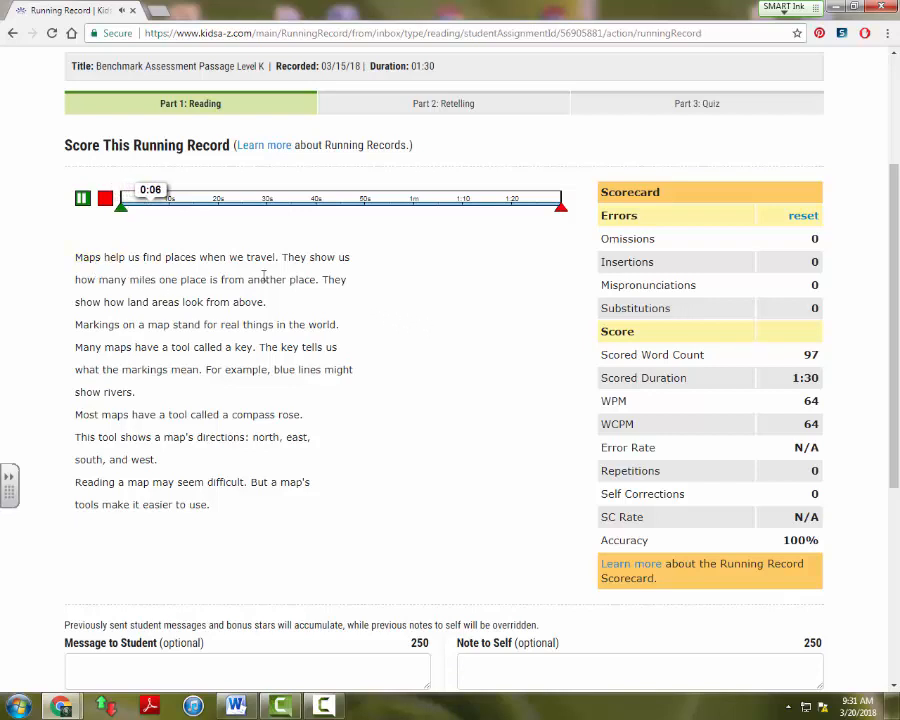
{"action": "left_click", "coordinate": [236, 260]}
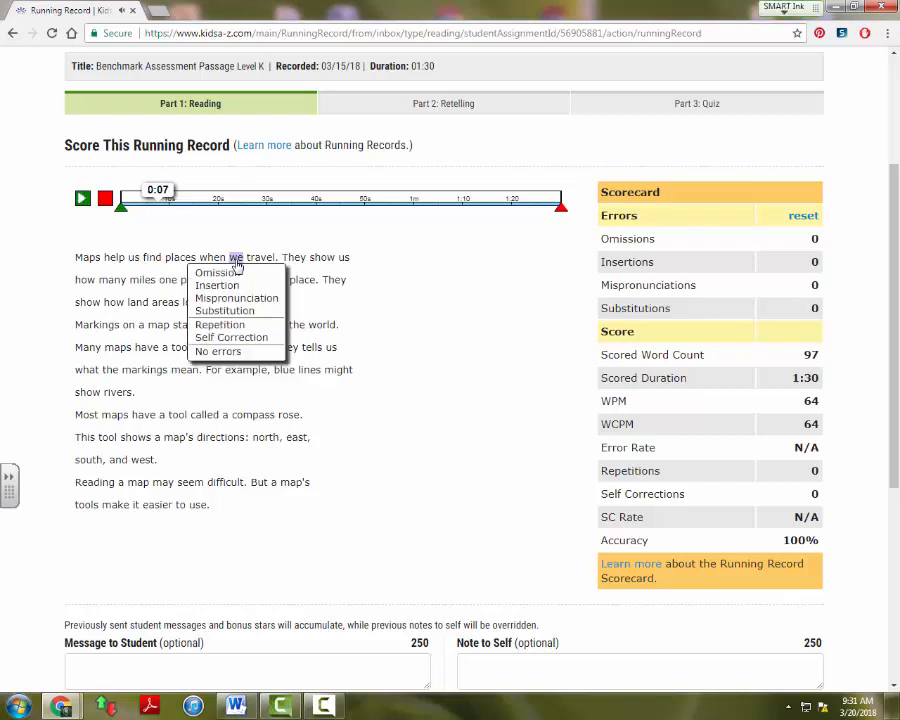
{"action": "left_click", "coordinate": [226, 311]}
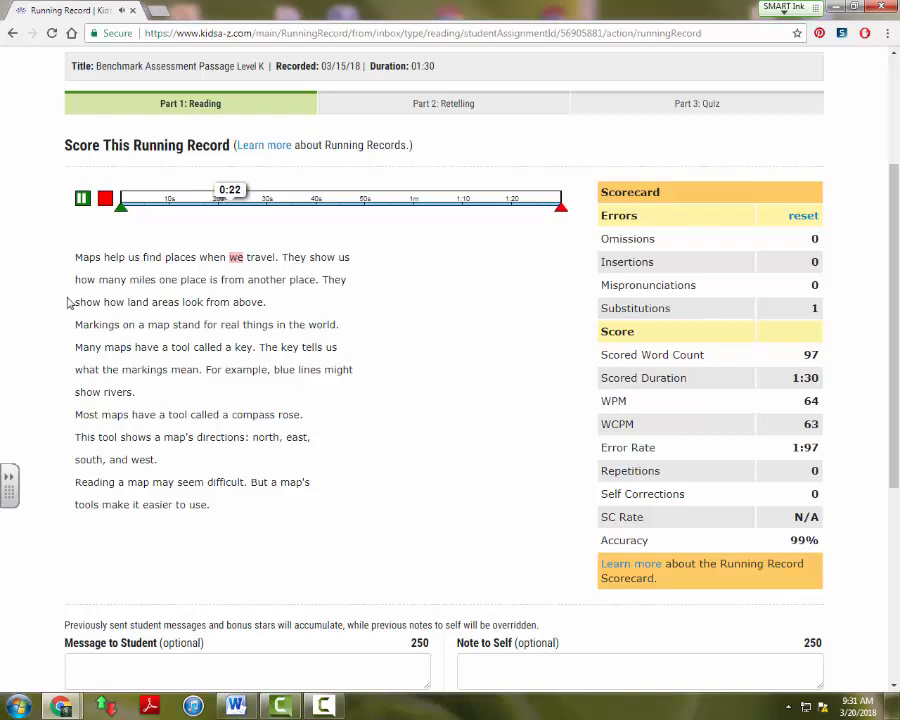
{"action": "left_click", "coordinate": [166, 303]}
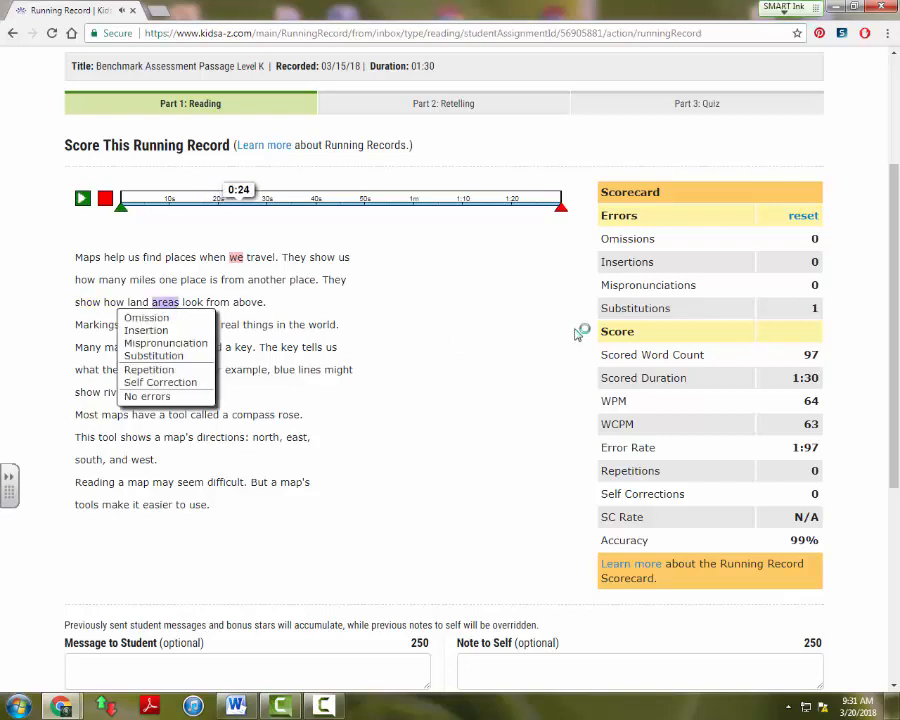
{"action": "left_click", "coordinate": [186, 343]}
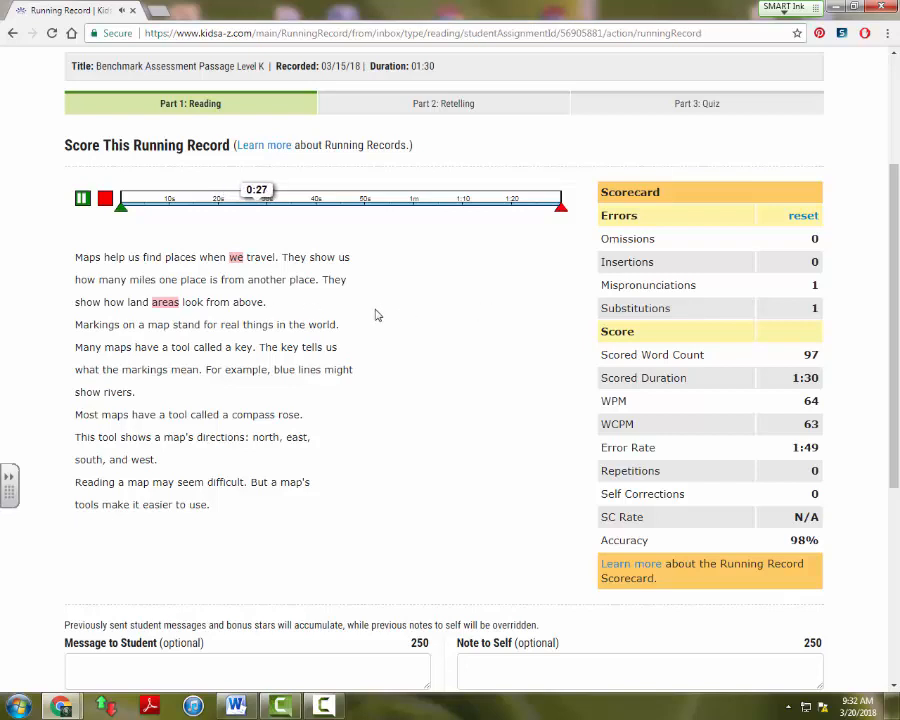
- Mark "Markings" at the start of the second sentence group as both a Mispronunciation and a Substitution
{"action": "left_click", "coordinate": [97, 325]}
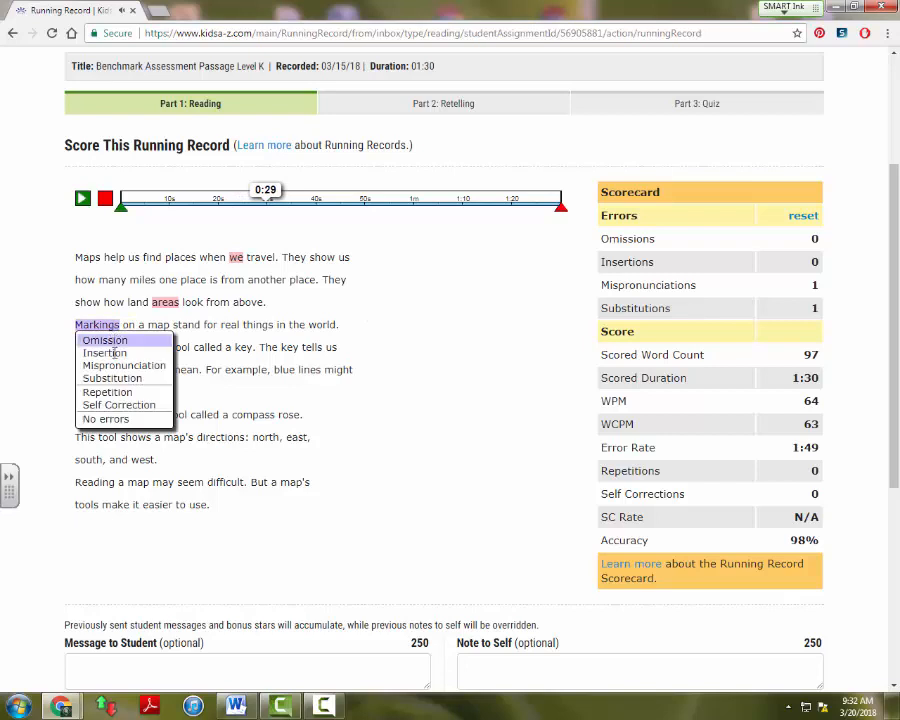
{"action": "left_click", "coordinate": [118, 366]}
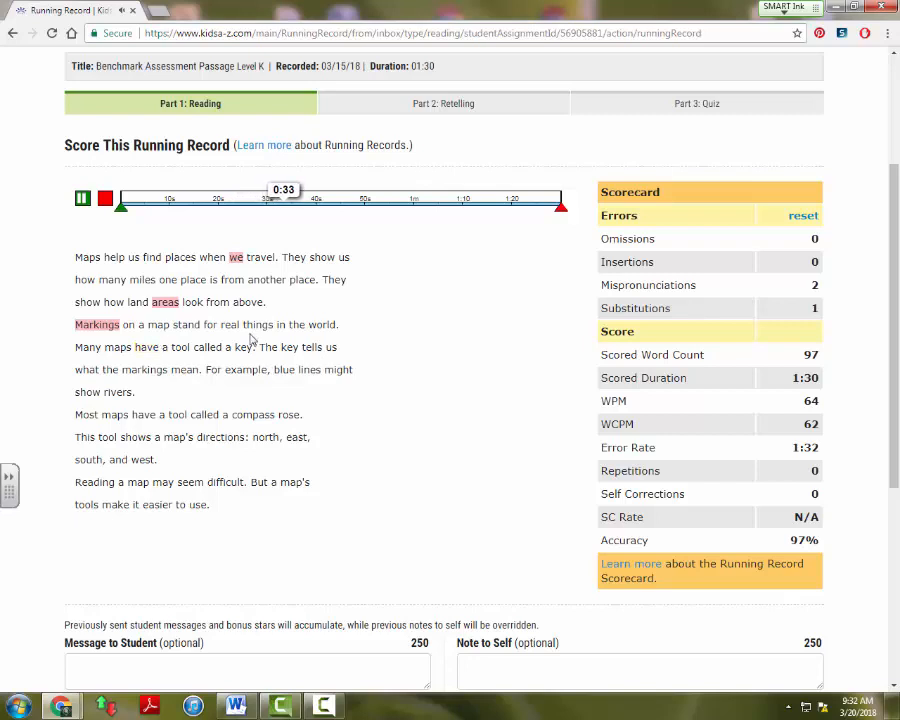
{"action": "left_click", "coordinate": [99, 326]}
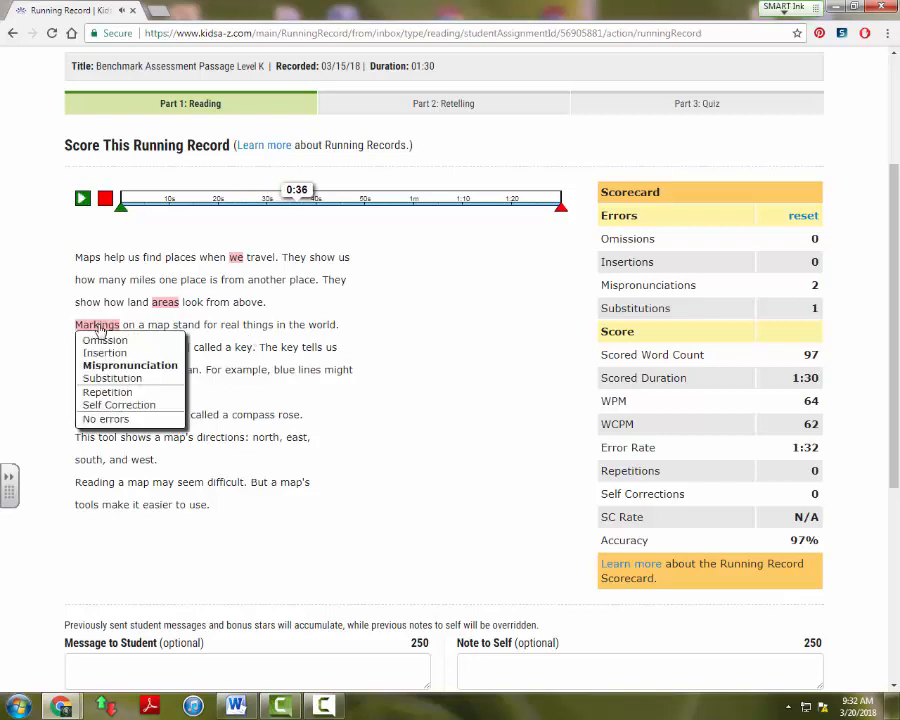
{"action": "left_click", "coordinate": [112, 380]}
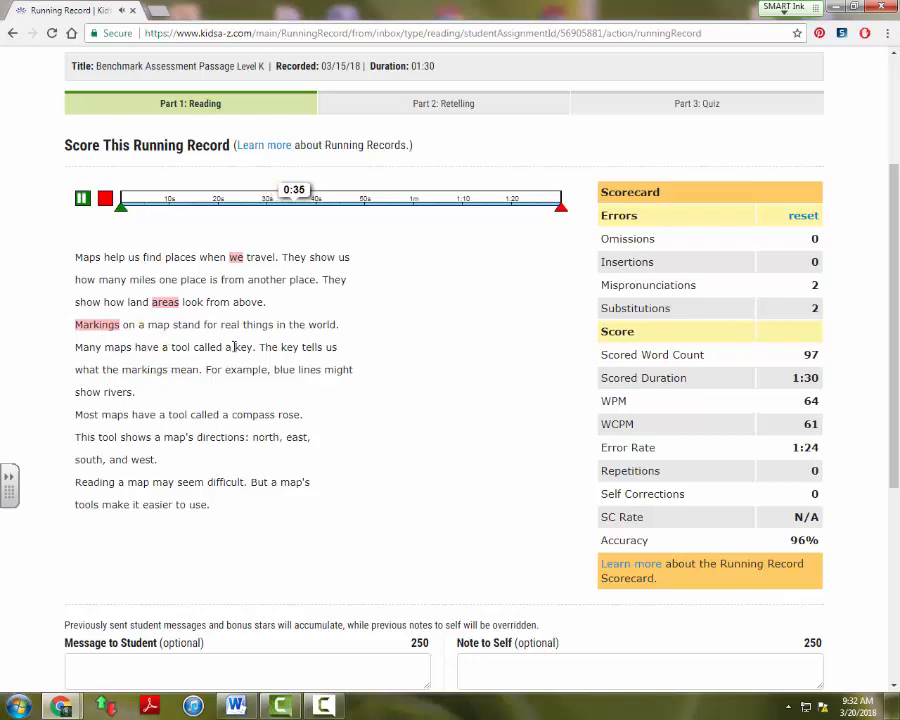
- Mark "real" and the "markings" before "mean" as Self Corrections
{"action": "left_click", "coordinate": [231, 326]}
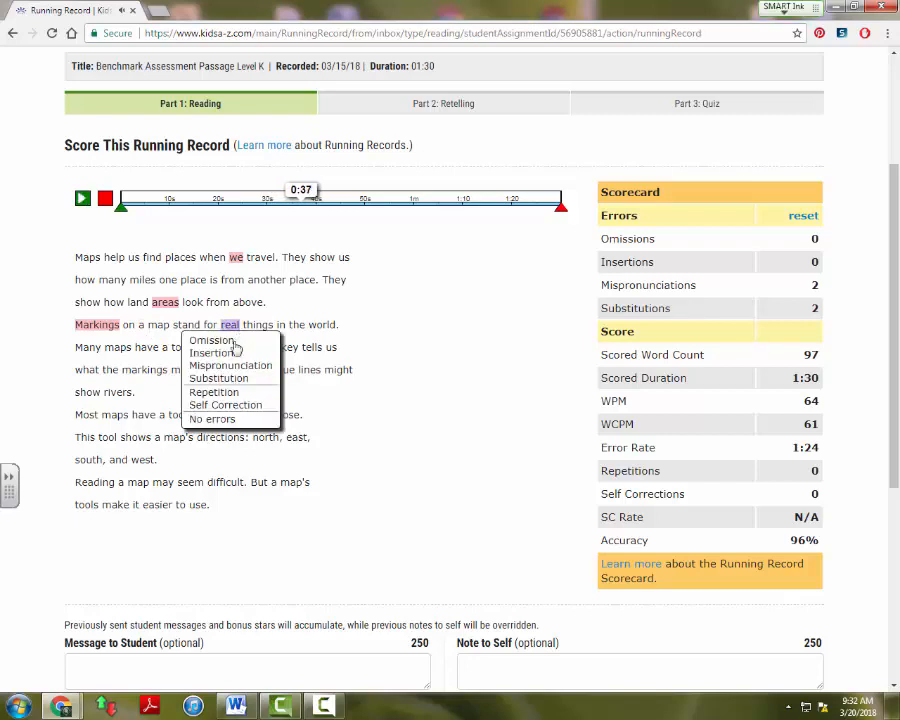
{"action": "left_click", "coordinate": [232, 405]}
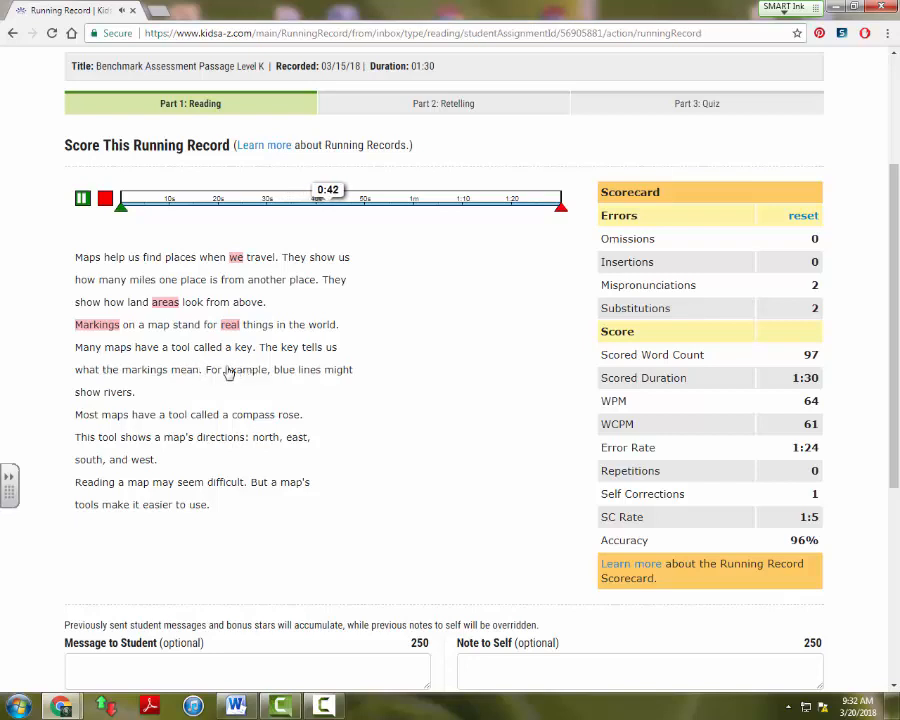
{"action": "left_click", "coordinate": [147, 372]}
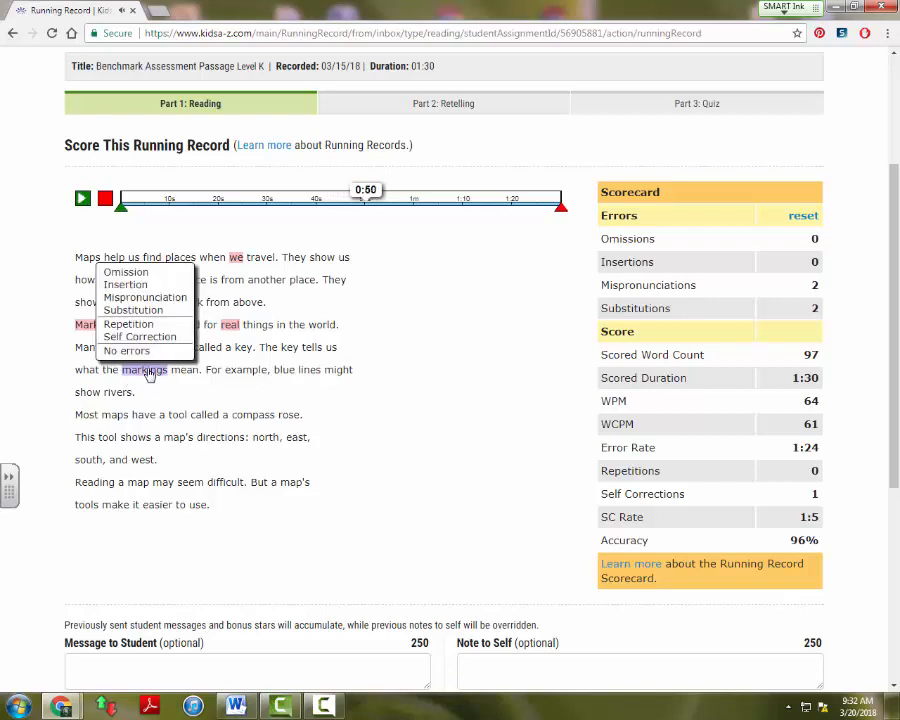
{"action": "left_click", "coordinate": [150, 341]}
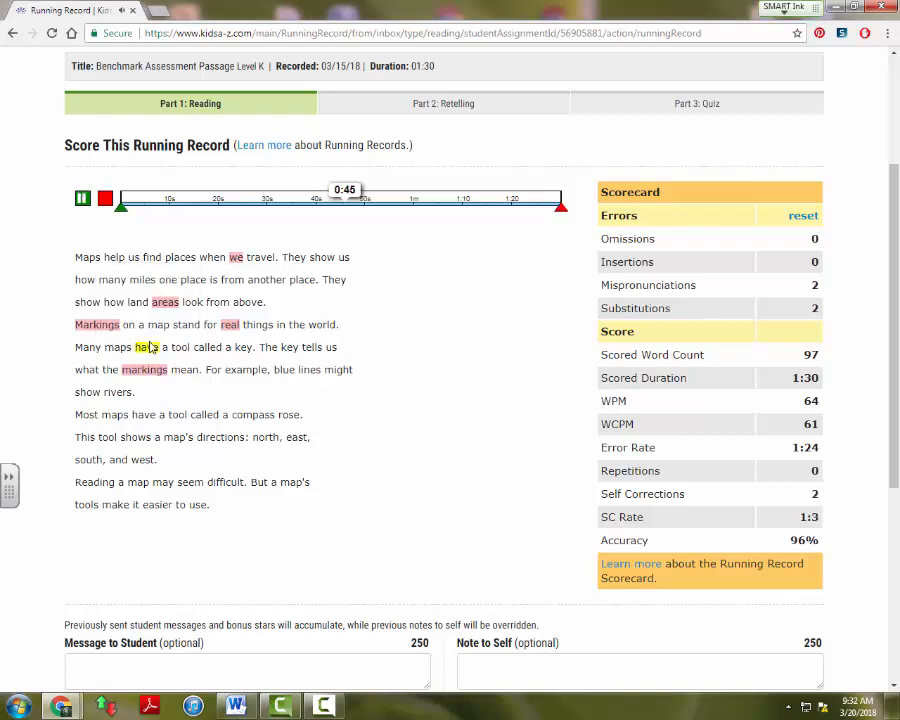
- Score the words "mean" and "example" in the passage as Mispronunciations
{"action": "left_click", "coordinate": [184, 378]}
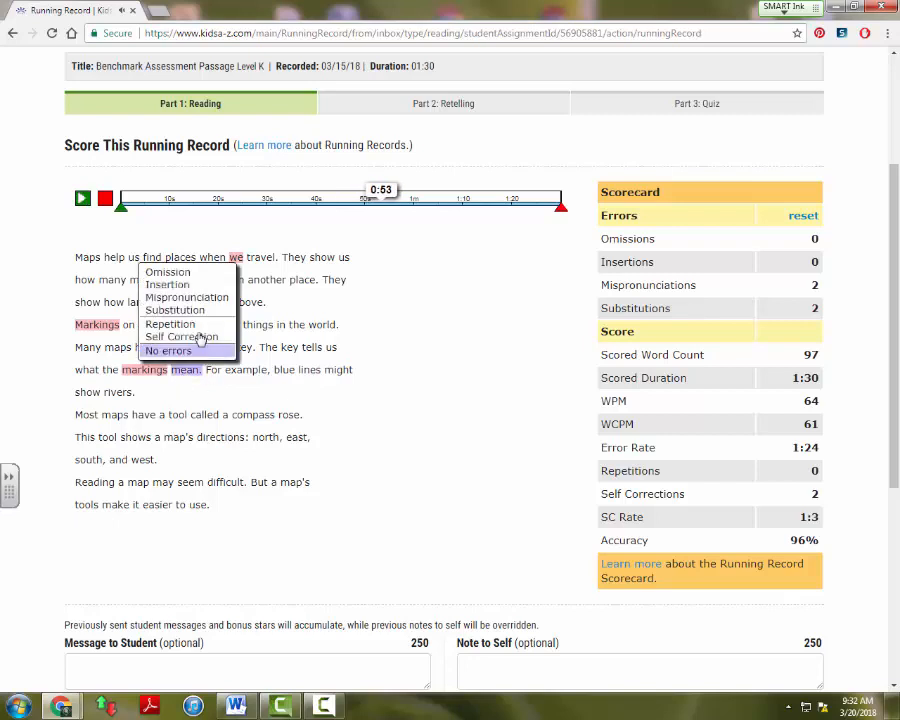
{"action": "left_click", "coordinate": [199, 298]}
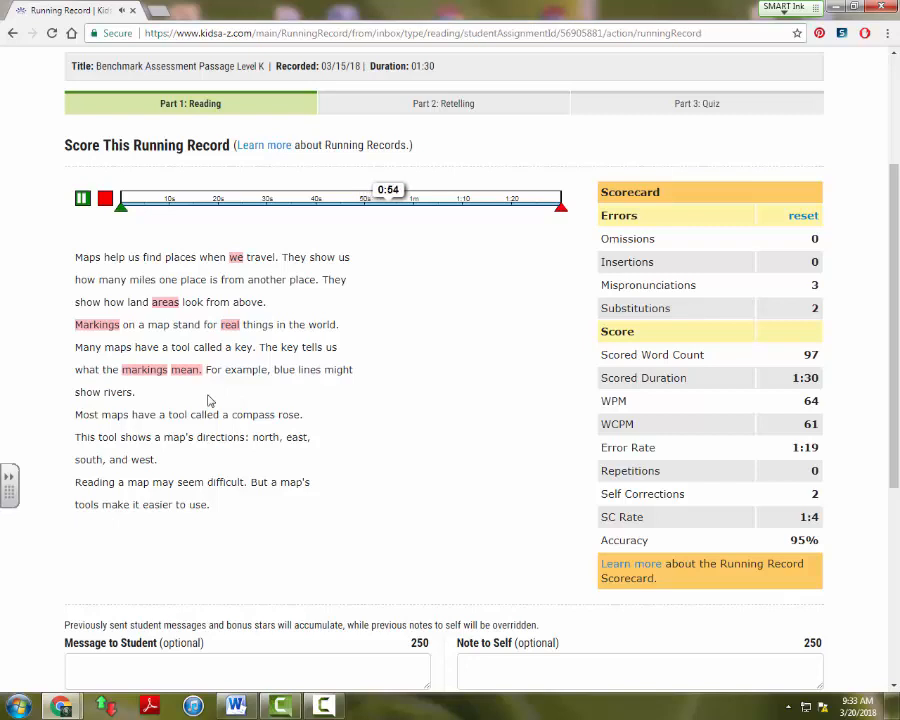
{"action": "left_click", "coordinate": [247, 371]}
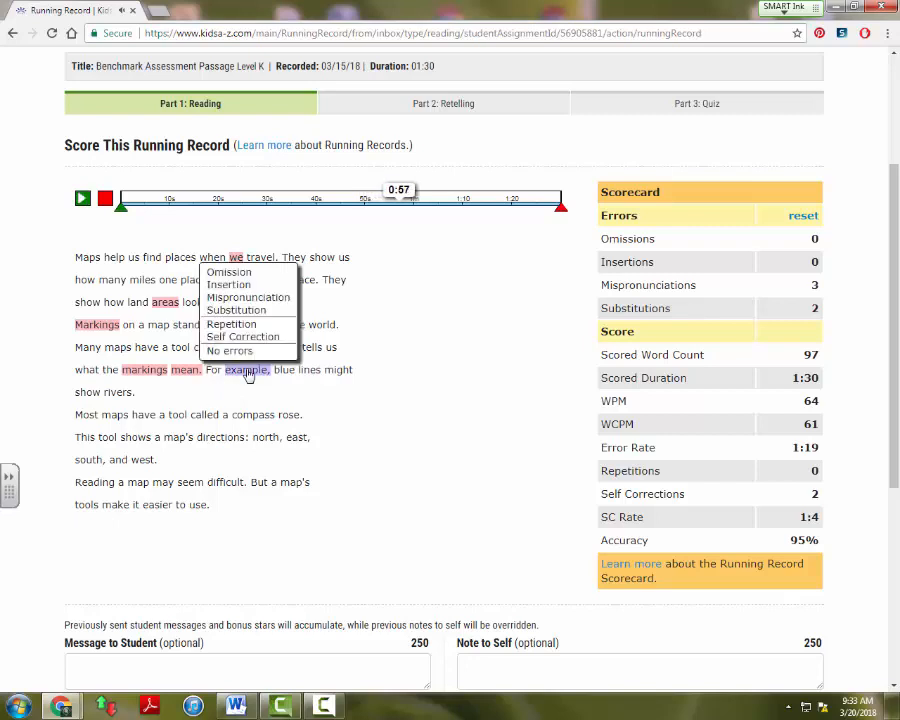
{"action": "left_click", "coordinate": [250, 297]}
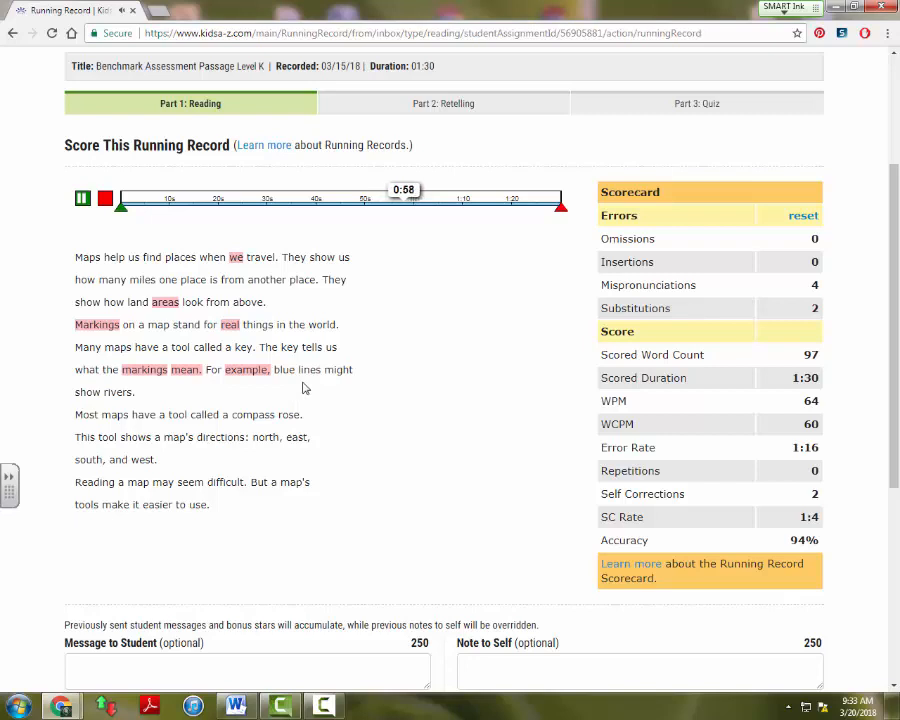
- Mark "lines" after "blue" as a Substitution and "rose" after "compass" as an Omission
{"action": "left_click", "coordinate": [310, 371]}
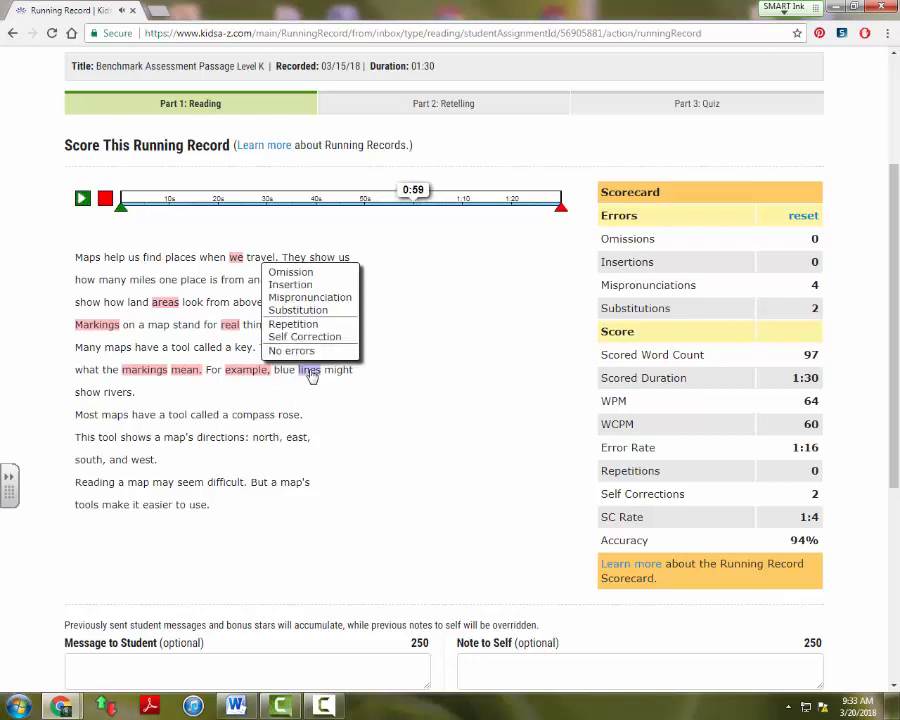
{"action": "left_click", "coordinate": [300, 310]}
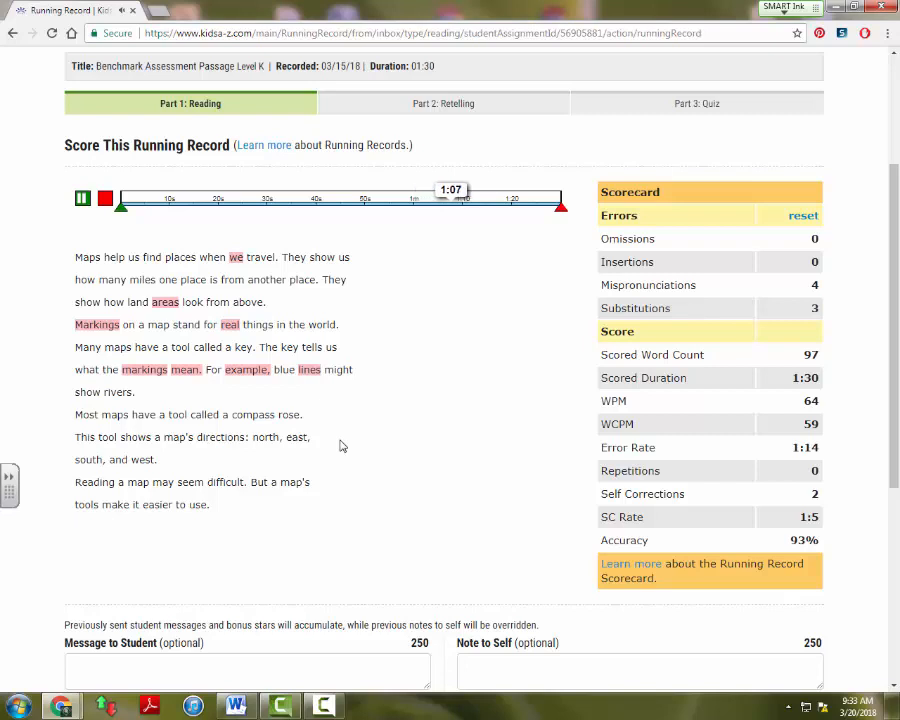
{"action": "left_click", "coordinate": [290, 415]}
{"action": "left_click", "coordinate": [273, 317]}
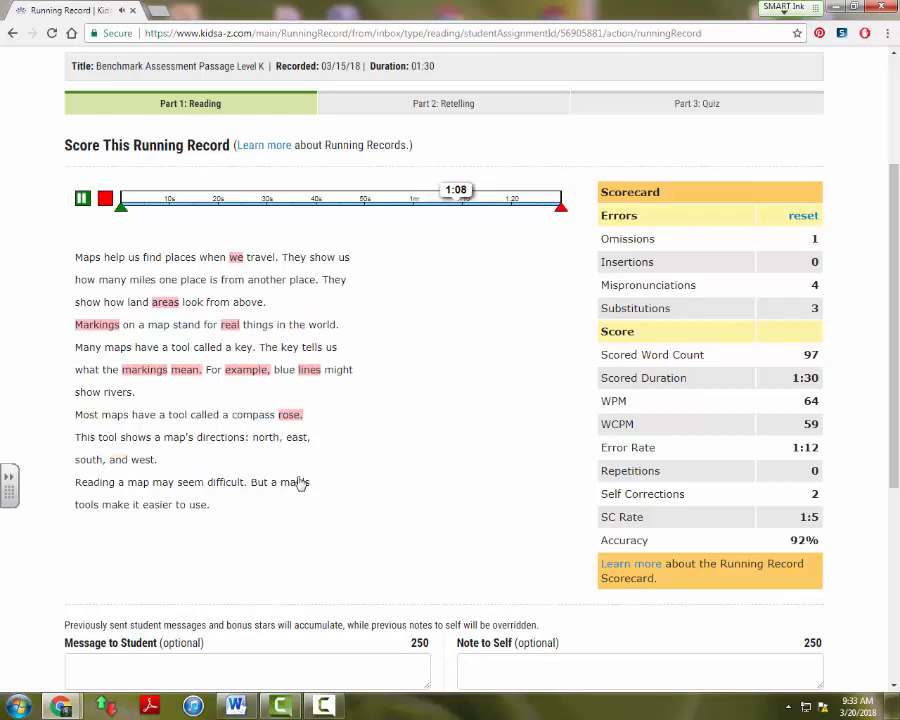
- Mark "directions" as a Mispronunciation and the "a" in "But a map's" as a Substitution
{"action": "left_click", "coordinate": [218, 443]}
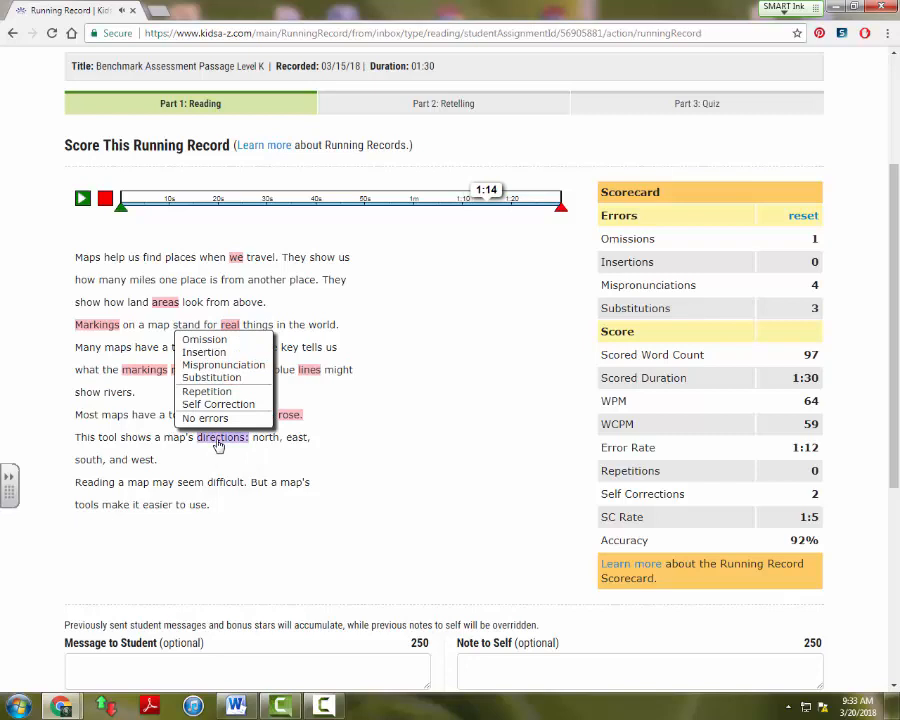
{"action": "left_click", "coordinate": [242, 365]}
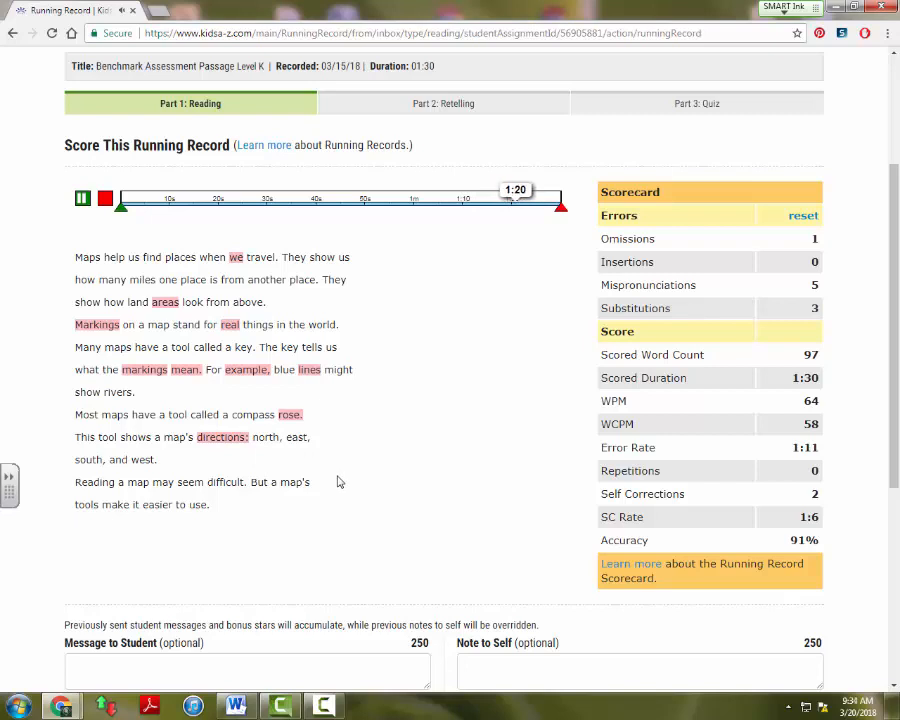
{"action": "left_click", "coordinate": [274, 488]}
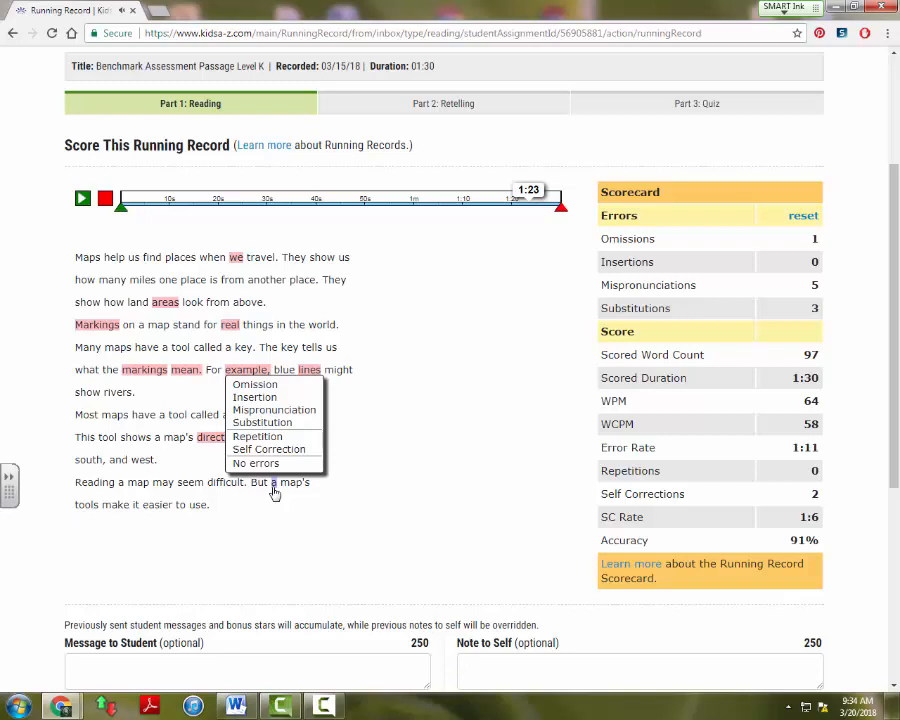
{"action": "left_click", "coordinate": [280, 423]}
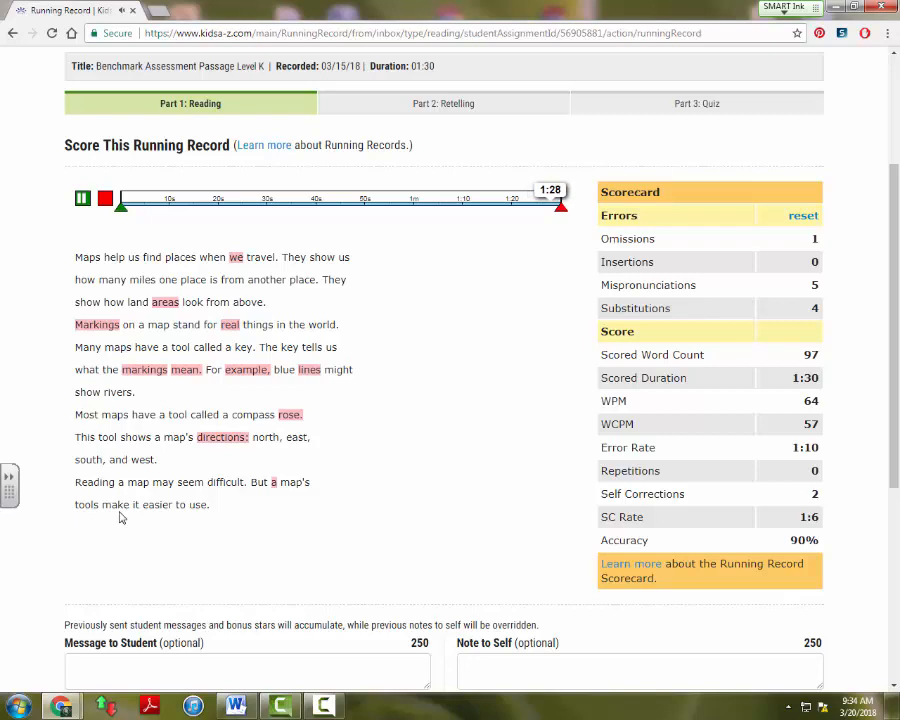
- Mark "easier" in the passage's last line as a Substitution and let the recording play to its end
{"action": "left_click", "coordinate": [156, 505]}
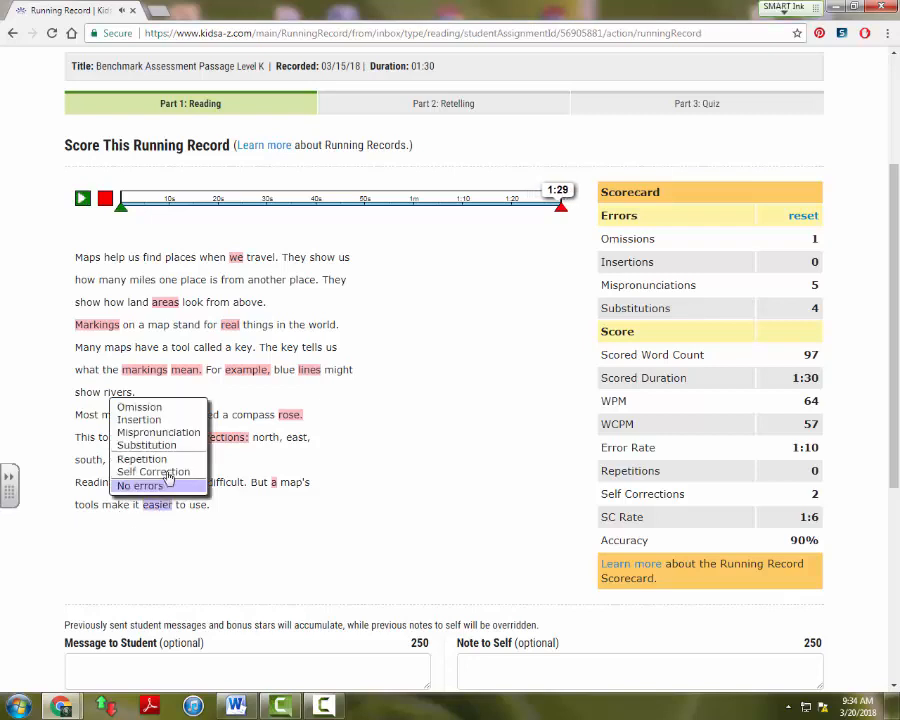
{"action": "left_click", "coordinate": [140, 445]}
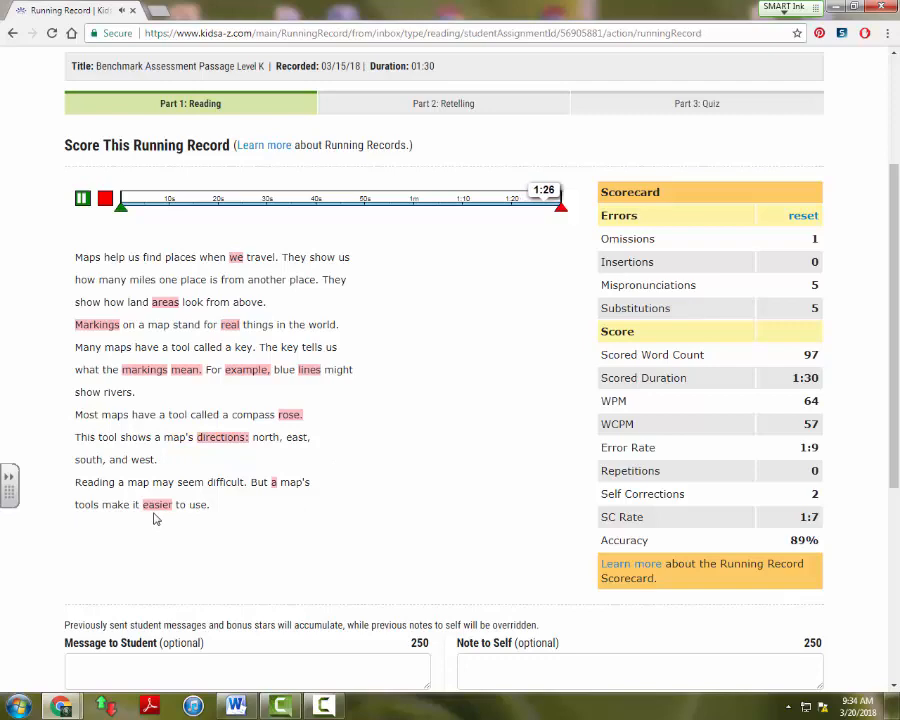
{"action": "scroll", "coordinate": [283, 518], "scroll_direction": "down", "scroll_amount": 1}
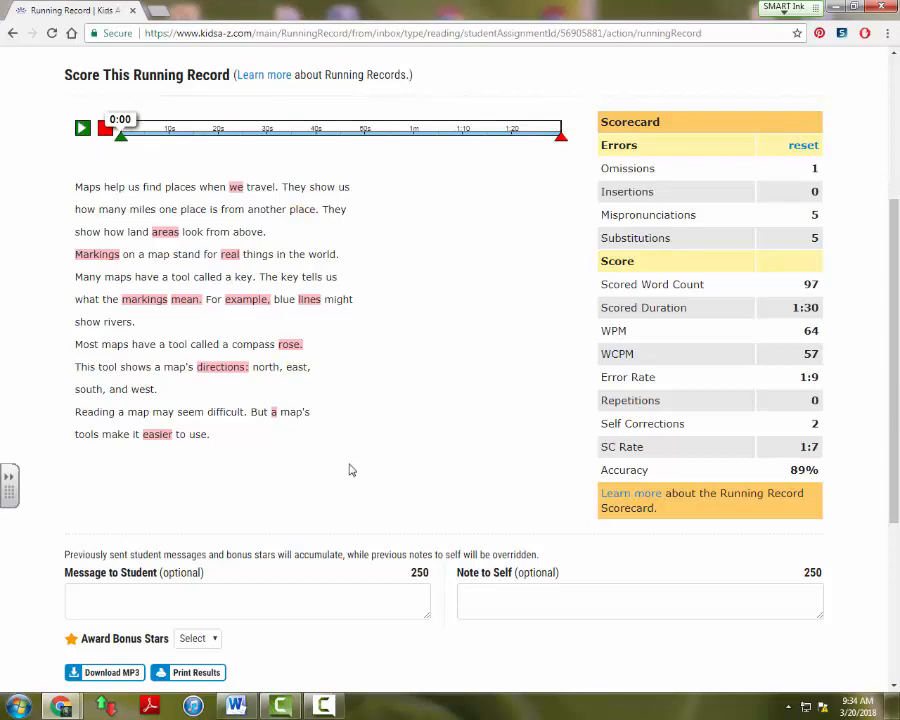
- Write a message to the student reading "Great Work" followed by the student's first name and five exclamation marks
{"action": "scroll", "coordinate": [351, 466], "scroll_direction": "down", "scroll_amount": 2}
{"action": "left_click", "coordinate": [179, 460]}
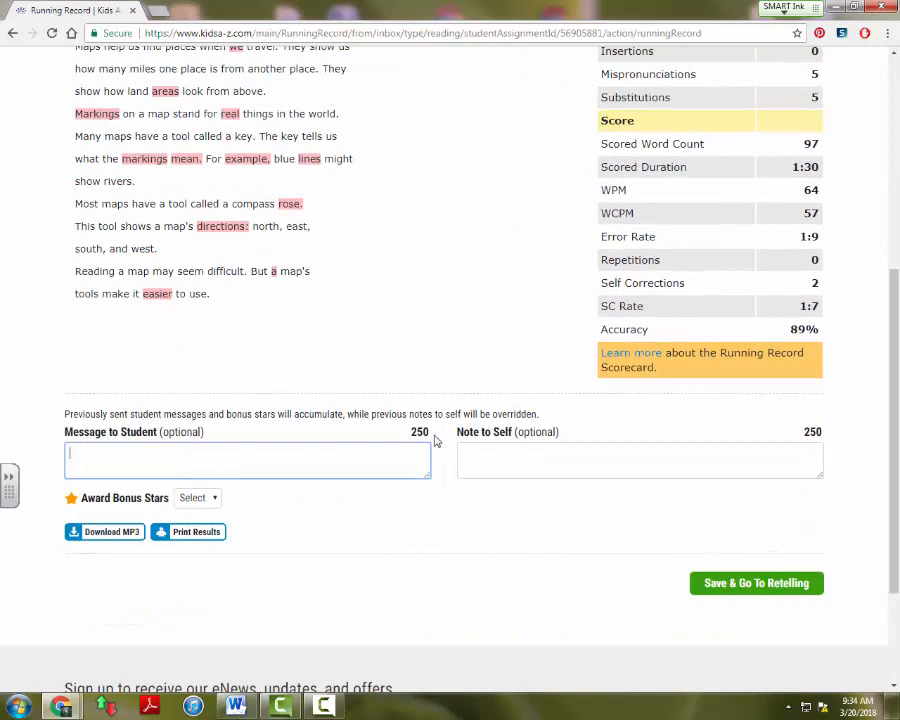
{"action": "type", "text": "Great Work Adalynn"}
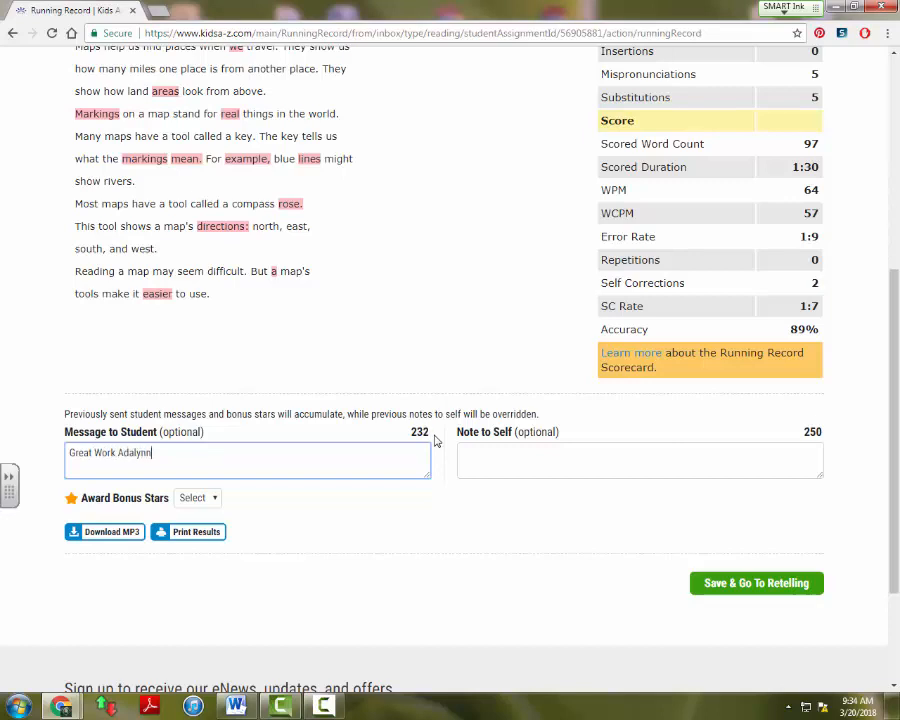
{"action": "type", "text": "!!!!!"}
- Add the note to self "Glad to see self corrections increasing" to the running record
{"action": "left_click", "coordinate": [517, 458]}
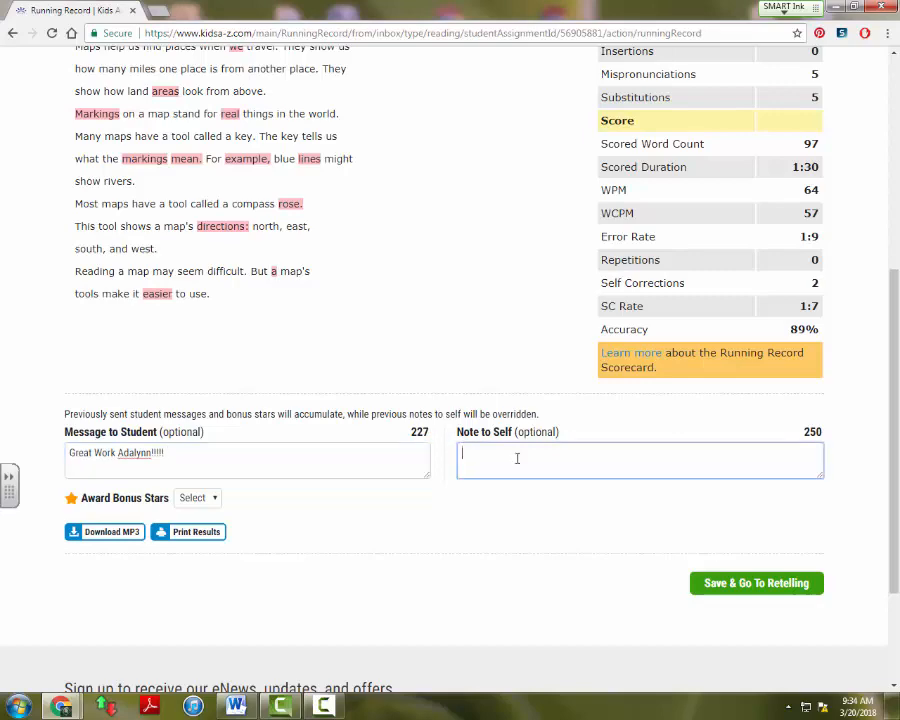
{"action": "scroll", "coordinate": [511, 458], "scroll_direction": "up", "scroll_amount": 1}
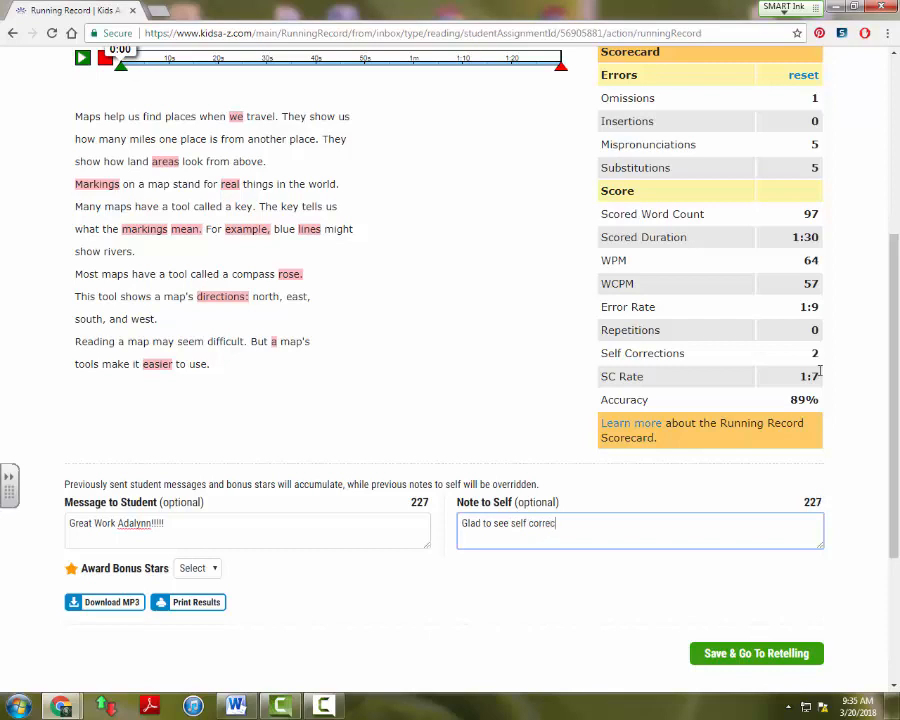
{"action": "type", "text": "tions increasing"}
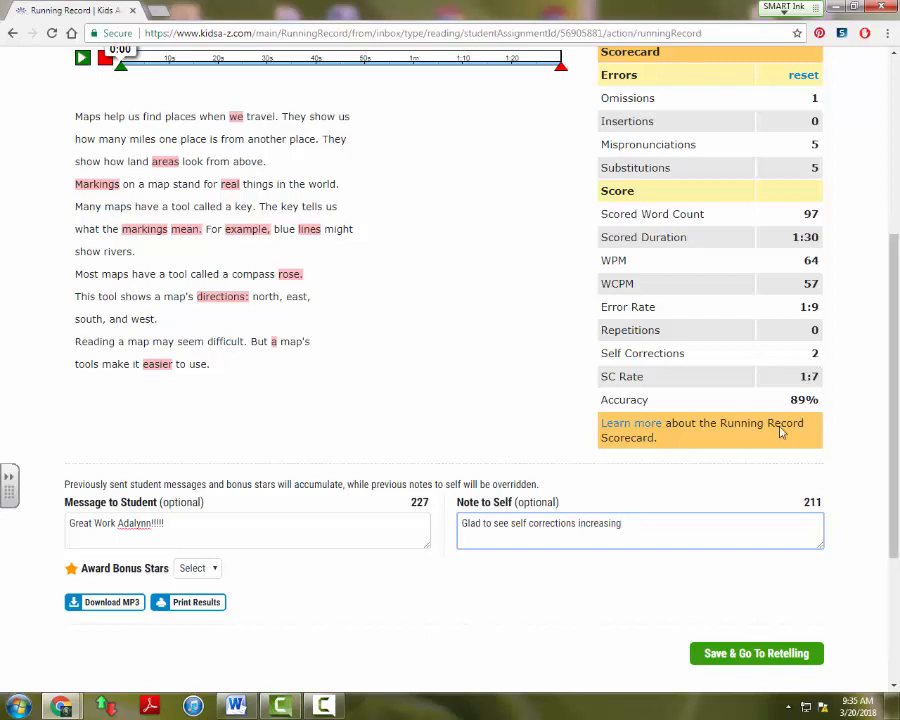
- Check the scorecard against the marked passage and save the running record, continuing to the retelling part
{"action": "scroll", "coordinate": [797, 416], "scroll_direction": "up", "scroll_amount": 1}
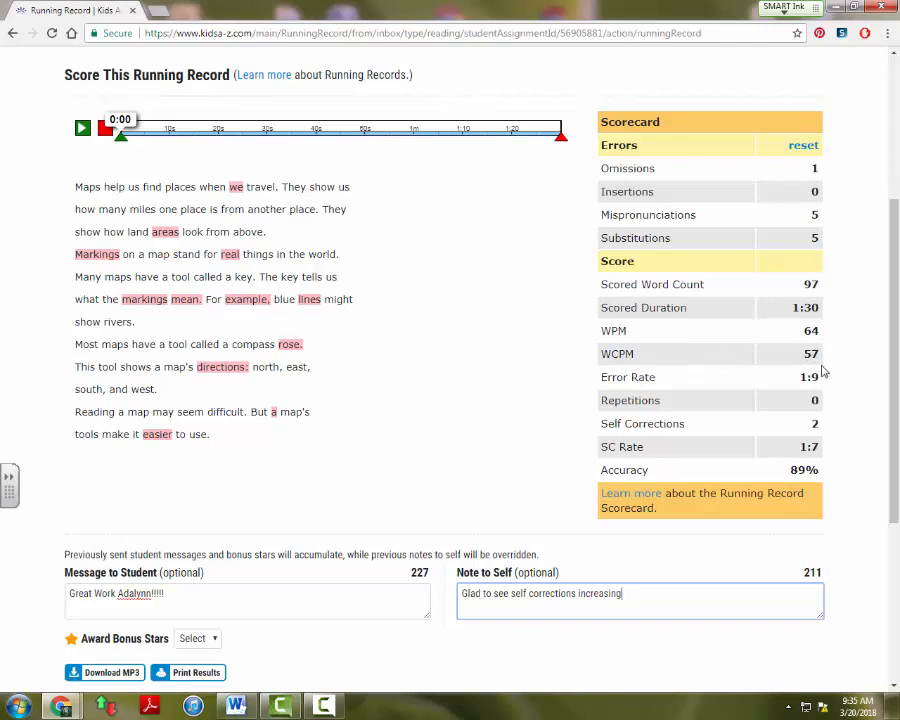
{"action": "scroll", "coordinate": [718, 380], "scroll_direction": "down", "scroll_amount": 1}
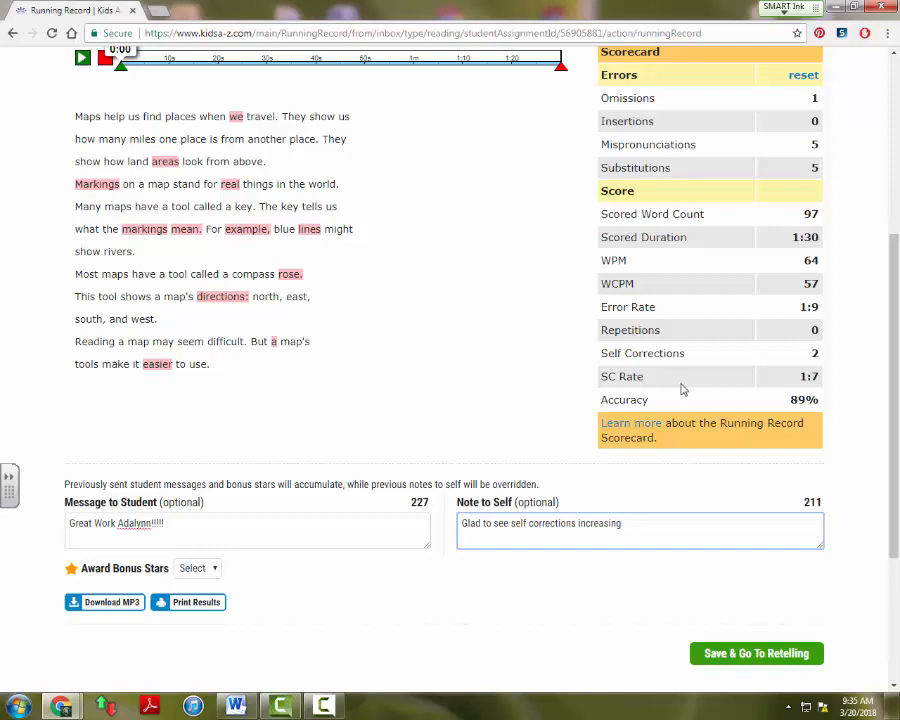
{"action": "scroll", "coordinate": [682, 388], "scroll_direction": "down", "scroll_amount": 1}
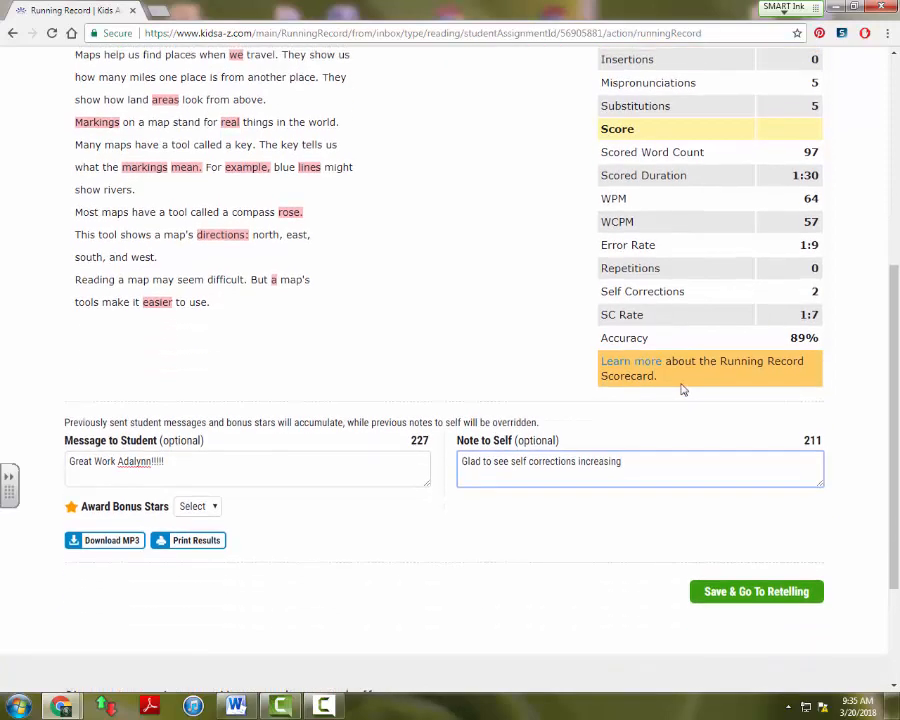
{"action": "scroll", "coordinate": [680, 388], "scroll_direction": "up", "scroll_amount": 1}
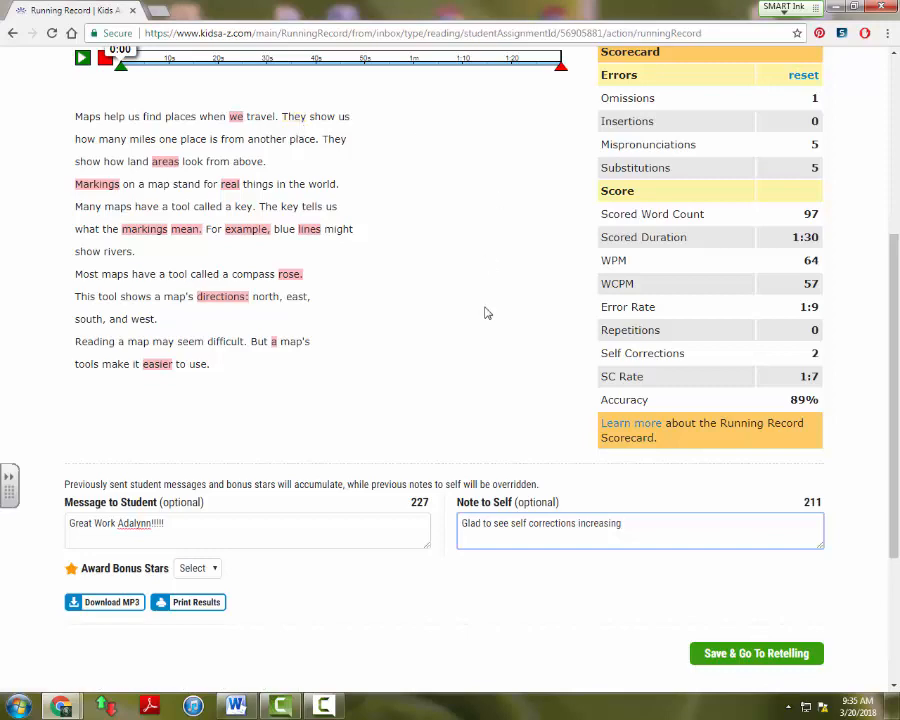
{"action": "scroll", "coordinate": [484, 313], "scroll_direction": "down", "scroll_amount": 1}
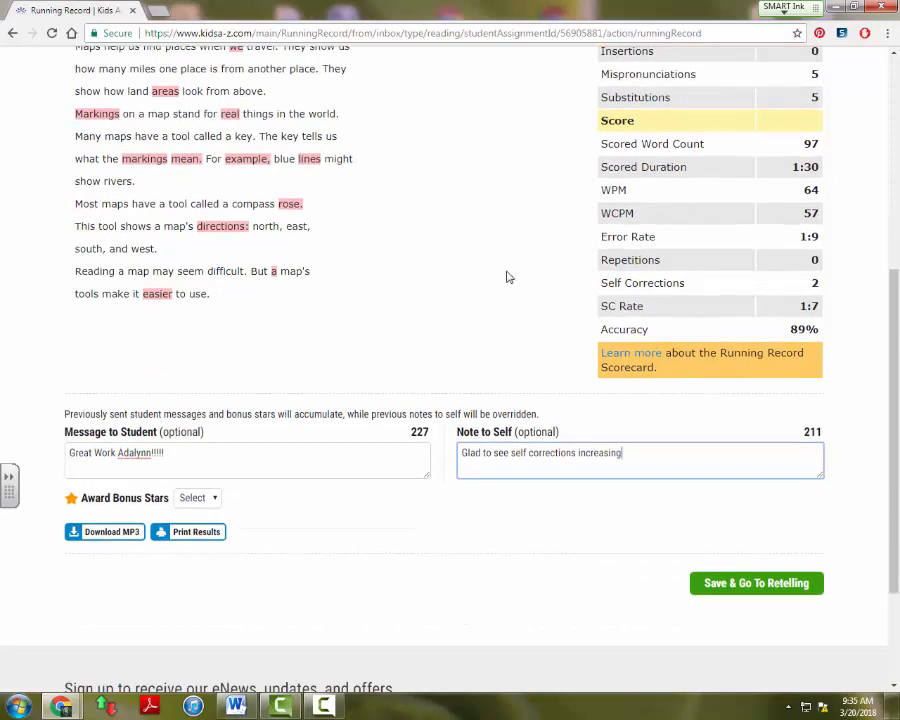
{"action": "scroll", "coordinate": [508, 275], "scroll_direction": "down", "scroll_amount": 1}
{"action": "scroll", "coordinate": [256, 304], "scroll_direction": "up", "scroll_amount": 3}
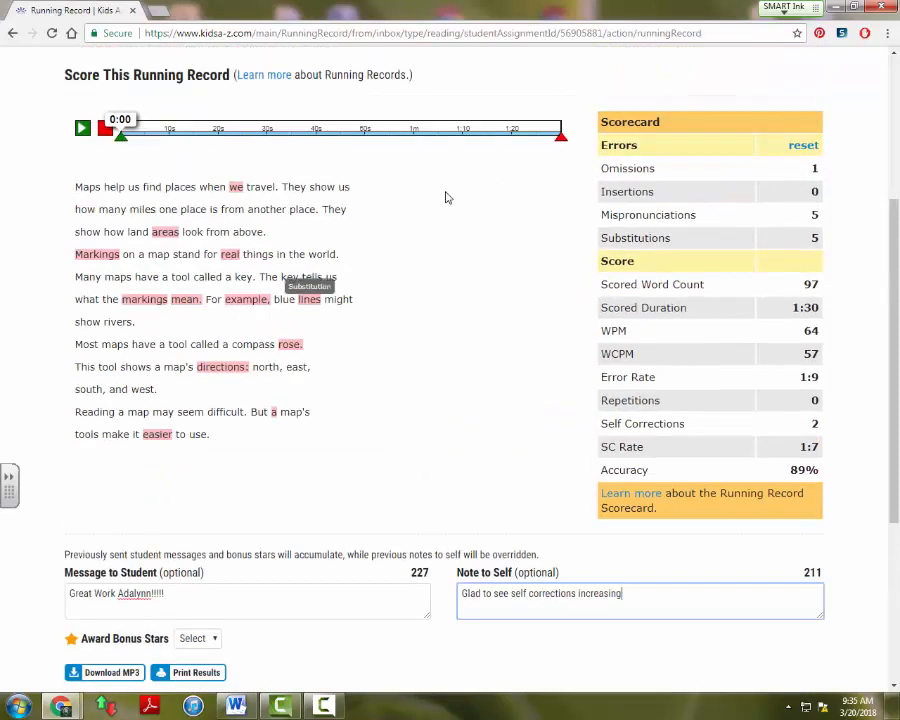
{"action": "scroll", "coordinate": [454, 248], "scroll_direction": "down", "scroll_amount": 1}
{"action": "left_click", "coordinate": [731, 662]}
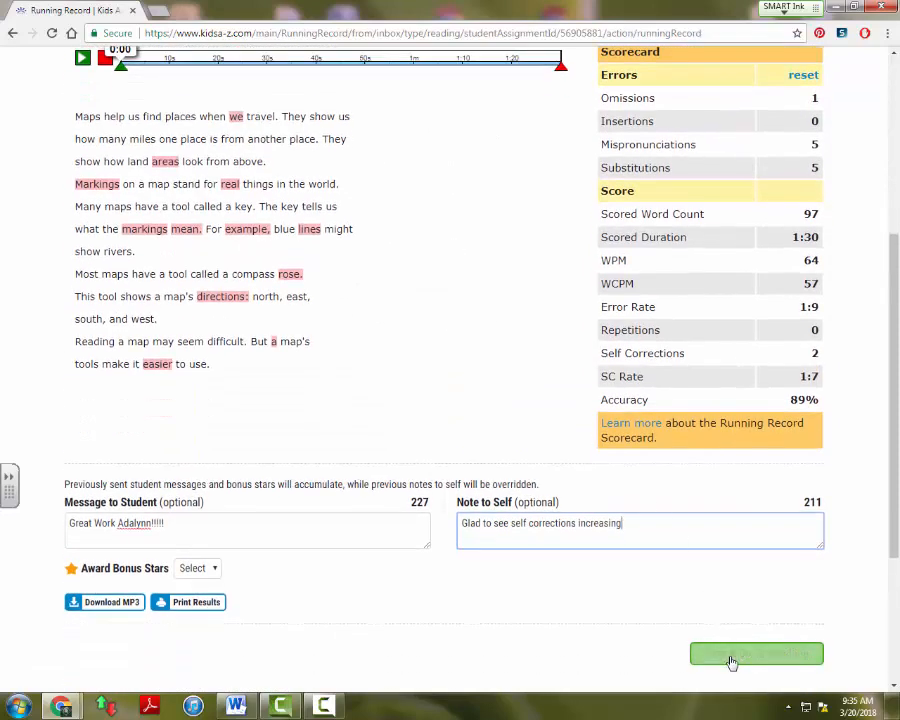
{"action": "left_click", "coordinate": [731, 662]}
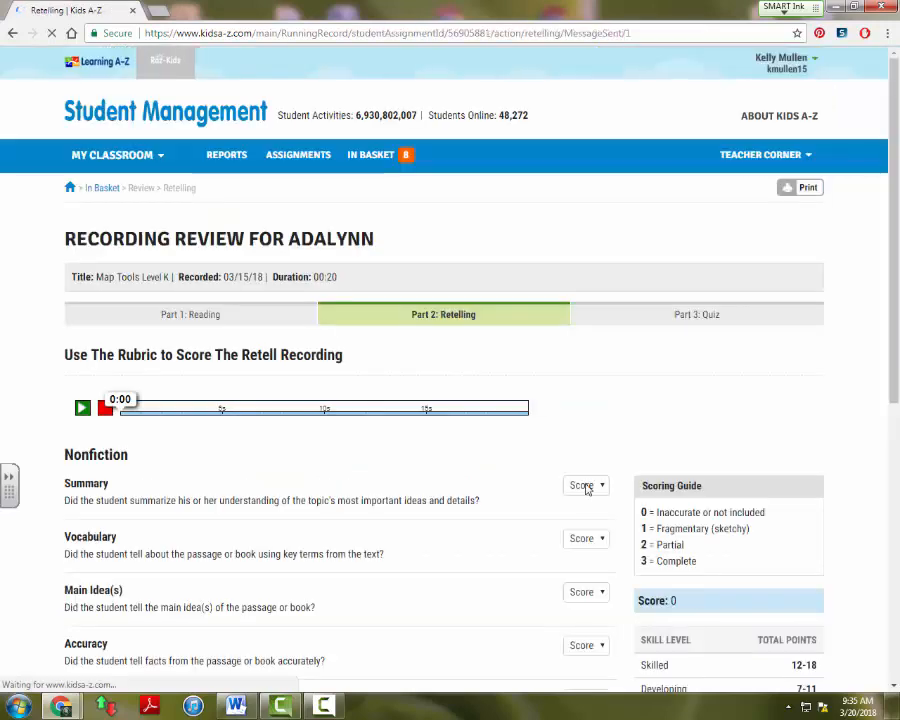
- Look over the nonfiction retell rubric and save it without entering scores, continuing to the quiz part
{"action": "scroll", "coordinate": [510, 504], "scroll_direction": "down", "scroll_amount": 2}
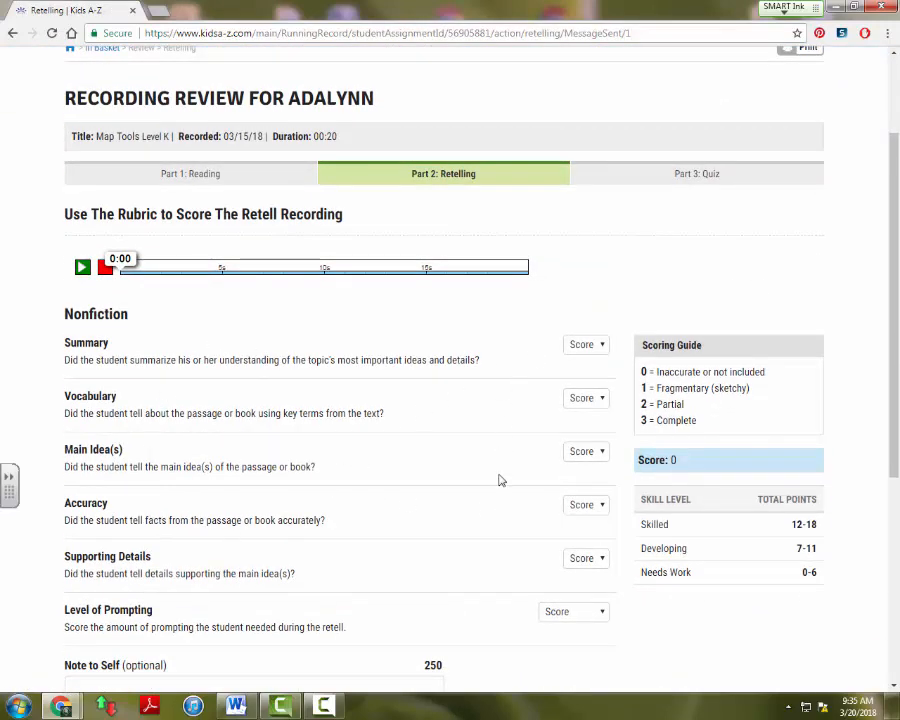
{"action": "scroll", "coordinate": [215, 408], "scroll_direction": "down", "scroll_amount": 1}
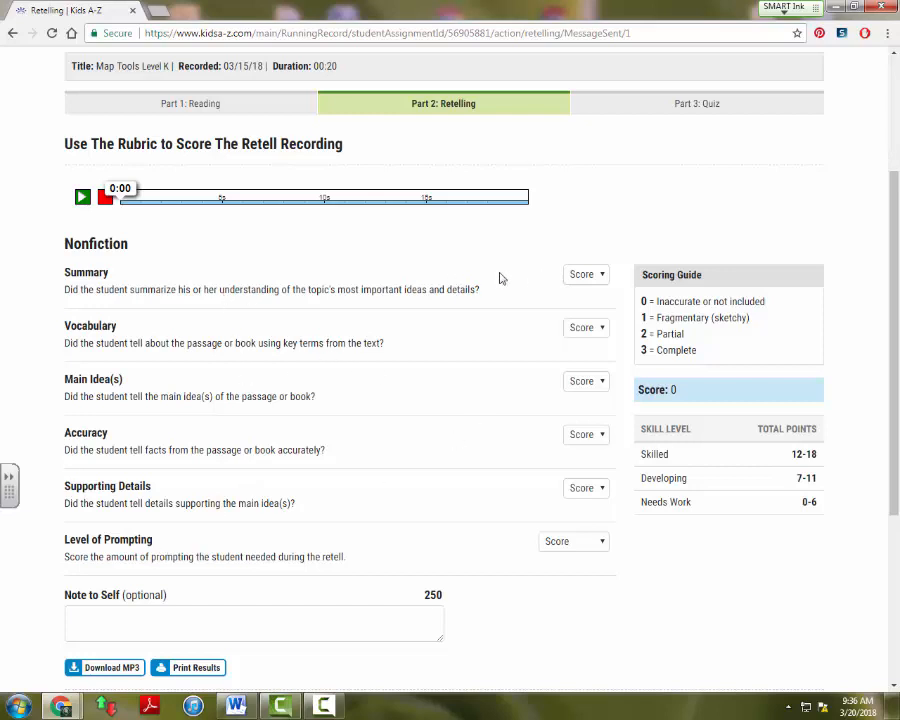
{"action": "scroll", "coordinate": [400, 268], "scroll_direction": "down", "scroll_amount": 1}
{"action": "scroll", "coordinate": [144, 212], "scroll_direction": "up", "scroll_amount": 2}
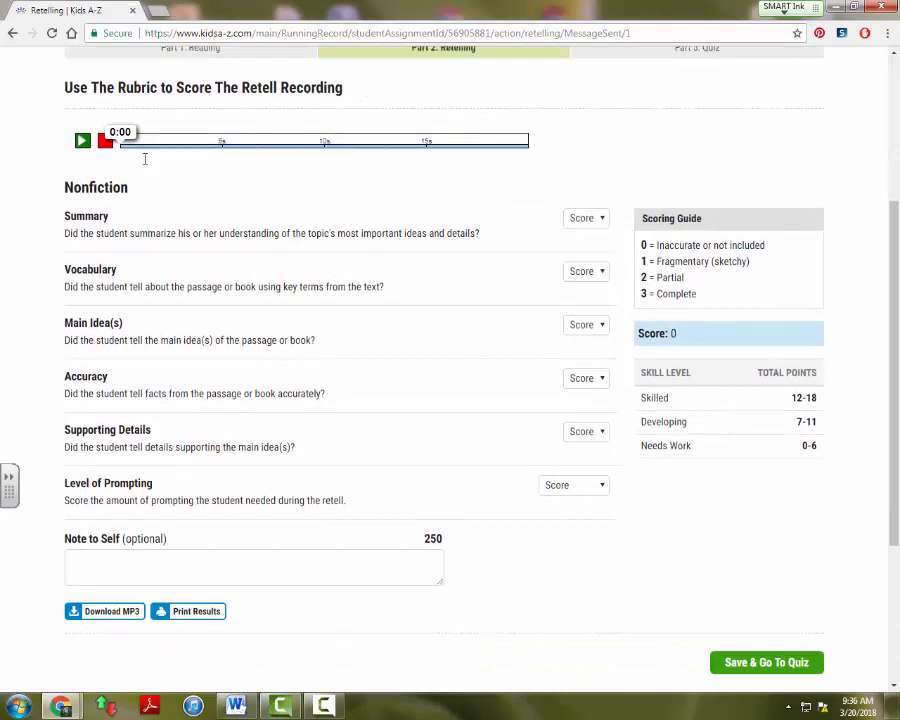
{"action": "scroll", "coordinate": [458, 268], "scroll_direction": "down", "scroll_amount": 1}
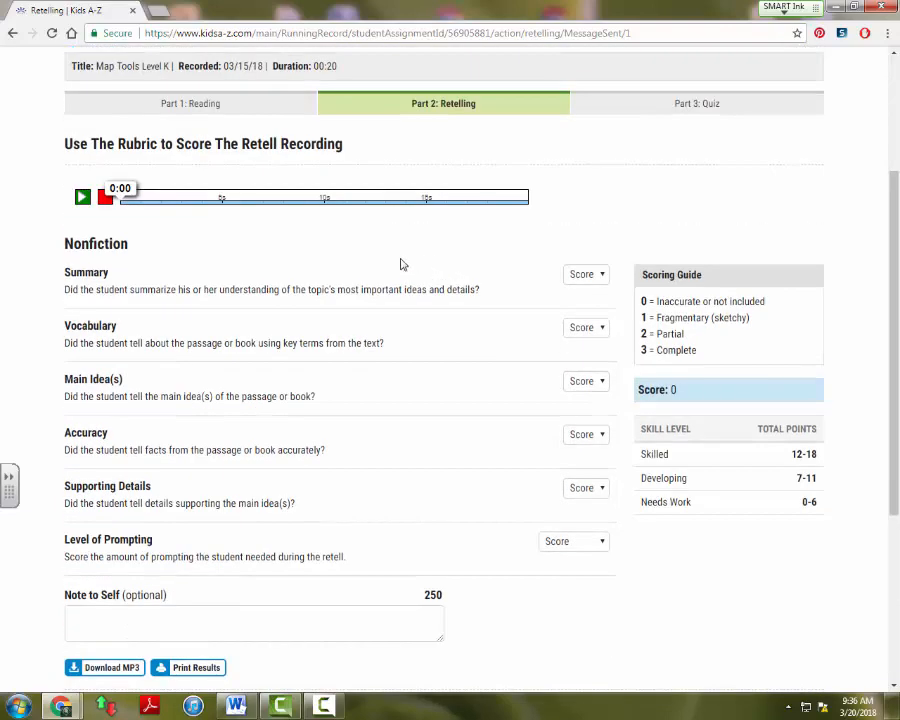
{"action": "scroll", "coordinate": [397, 298], "scroll_direction": "down", "scroll_amount": 1}
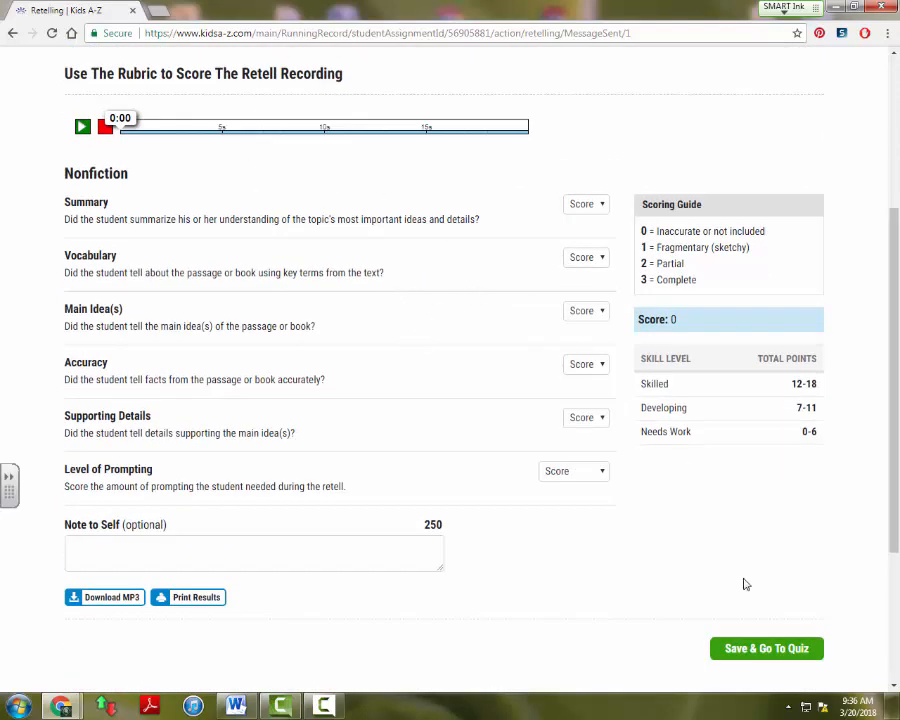
{"action": "scroll", "coordinate": [739, 635], "scroll_direction": "down", "scroll_amount": 2}
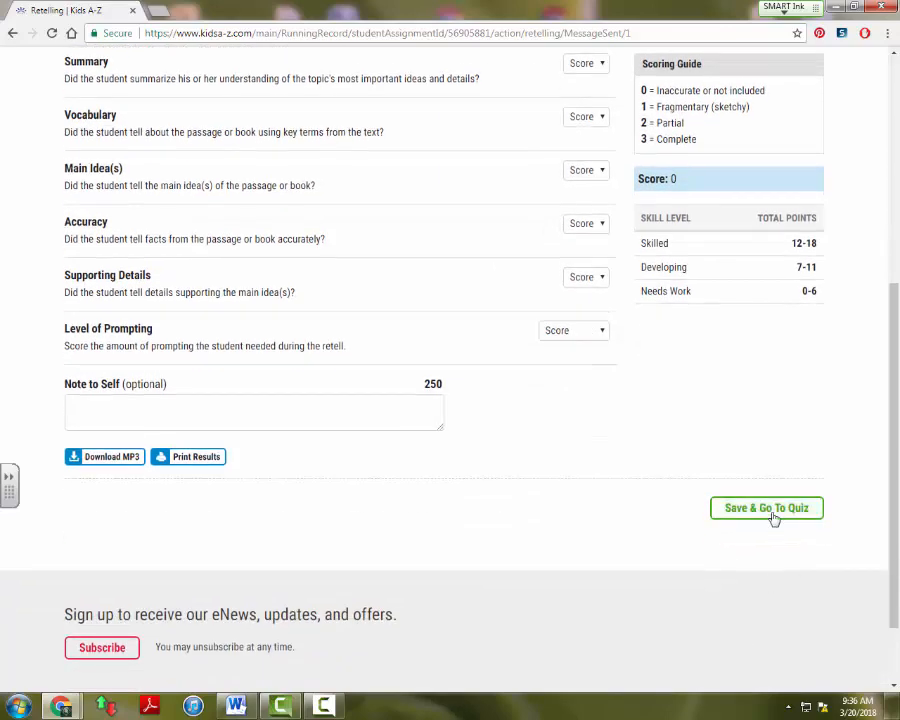
{"action": "left_click", "coordinate": [745, 516]}
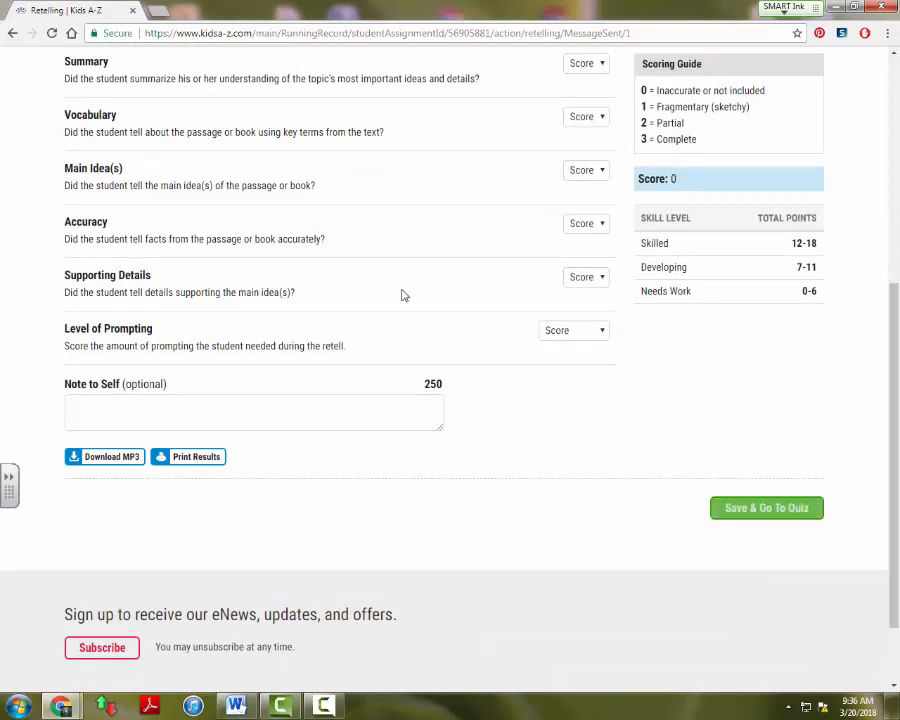
{"action": "left_click", "coordinate": [775, 507]}
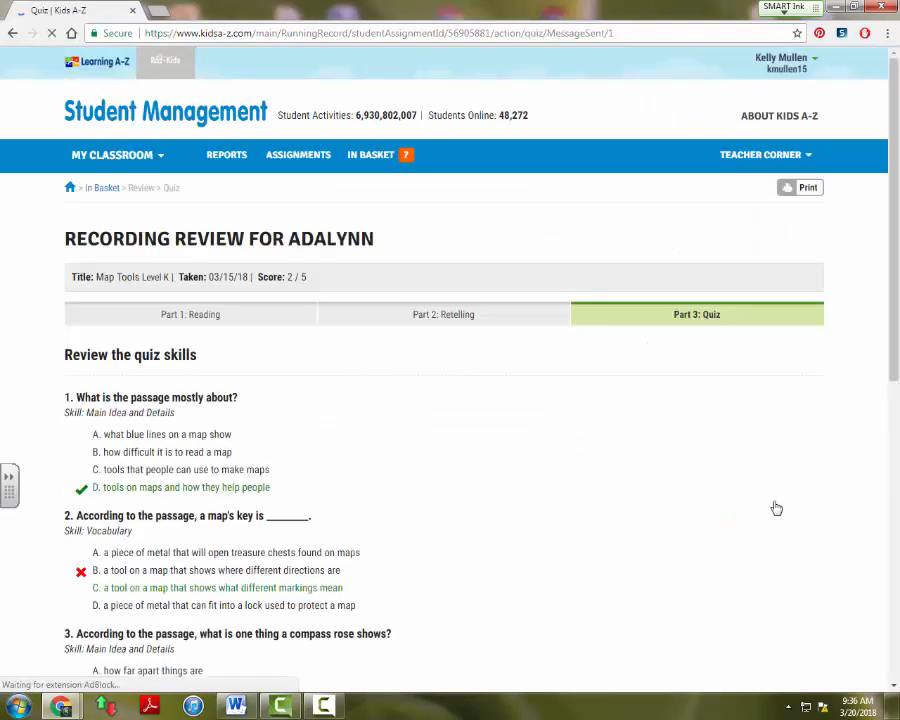
- Review the student's answers and the skills of the five quiz questions and finish the recording review
{"action": "scroll", "coordinate": [354, 513], "scroll_direction": "down", "scroll_amount": 2}
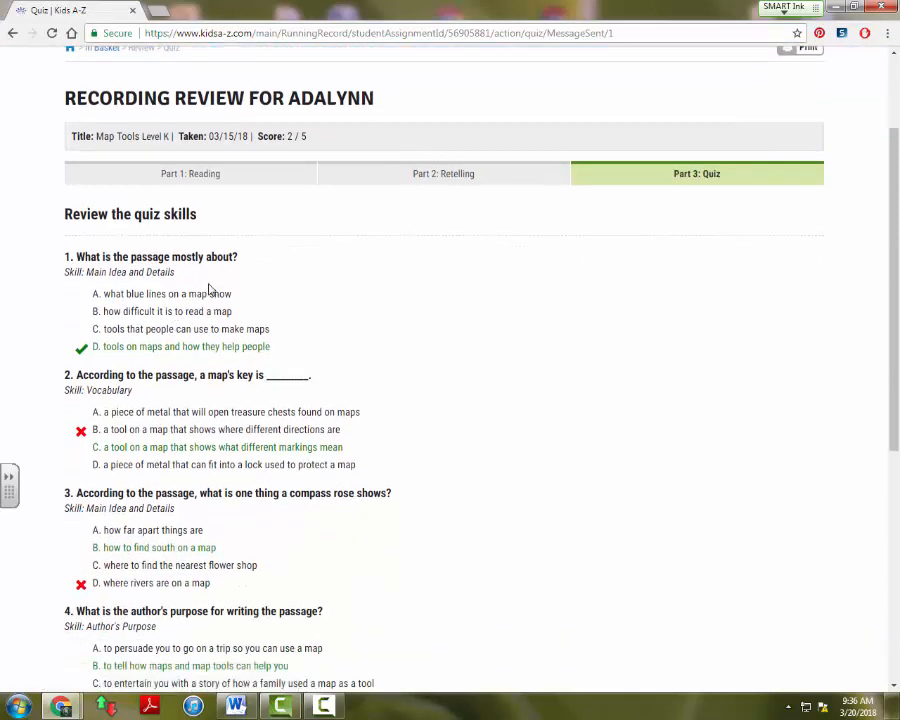
{"action": "scroll", "coordinate": [209, 288], "scroll_direction": "down", "scroll_amount": 1}
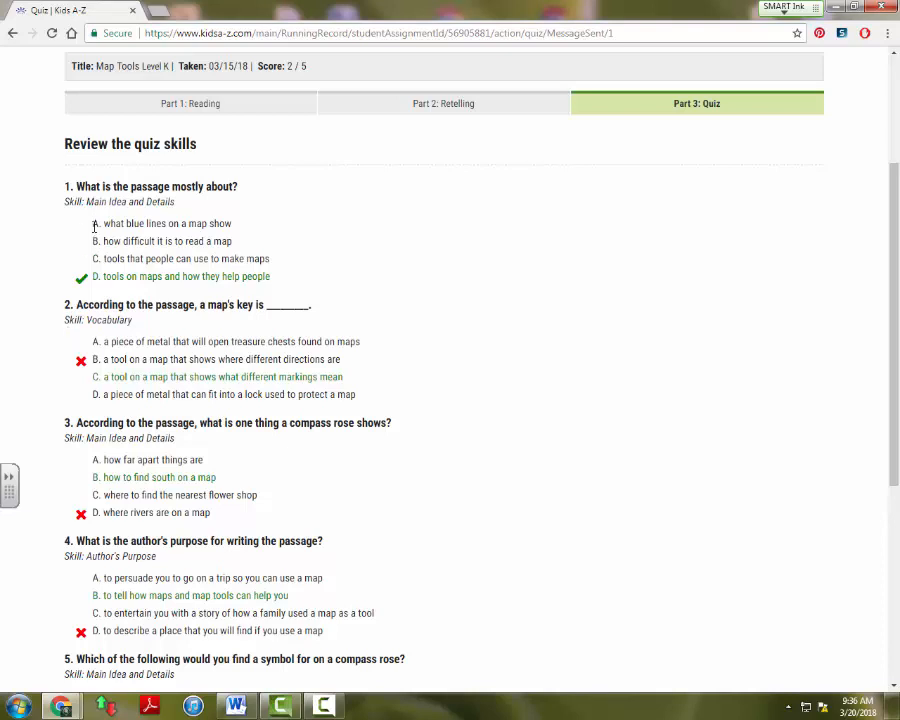
{"action": "scroll", "coordinate": [94, 226], "scroll_direction": "down", "scroll_amount": 1}
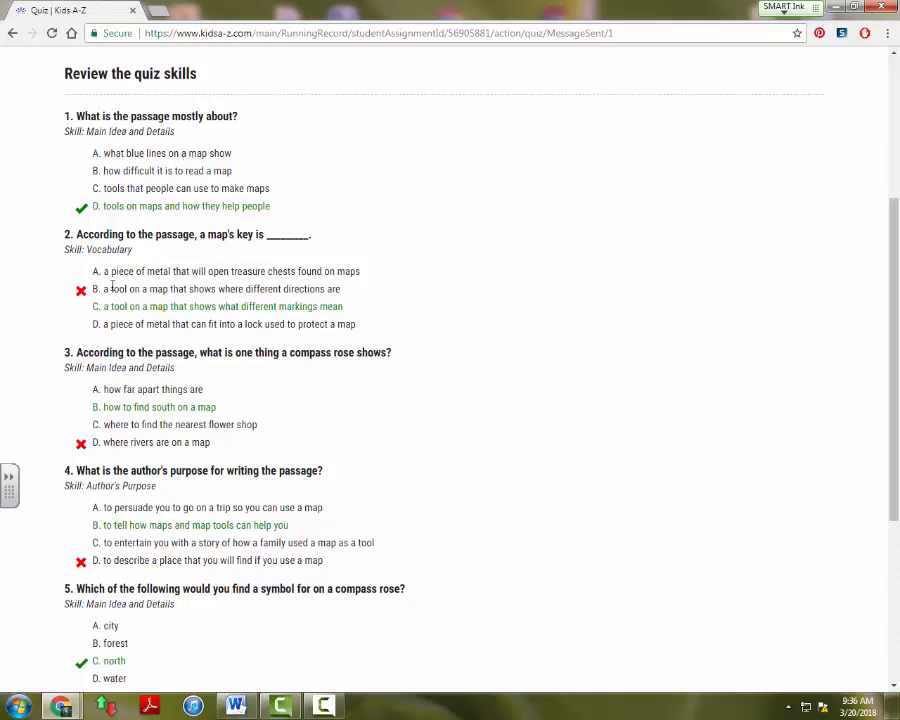
{"action": "scroll", "coordinate": [112, 287], "scroll_direction": "down", "scroll_amount": 1}
{"action": "scroll", "coordinate": [91, 164], "scroll_direction": "up", "scroll_amount": 1}
{"action": "scroll", "coordinate": [206, 470], "scroll_direction": "down", "scroll_amount": 1}
{"action": "scroll", "coordinate": [202, 486], "scroll_direction": "down", "scroll_amount": 1}
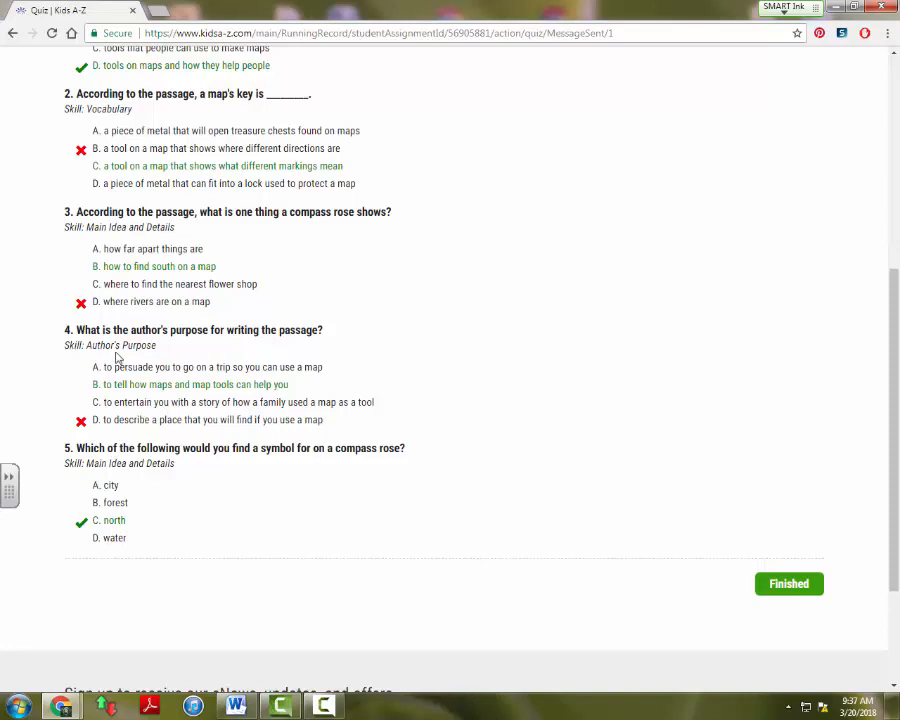
{"action": "scroll", "coordinate": [152, 213], "scroll_direction": "up", "scroll_amount": 1}
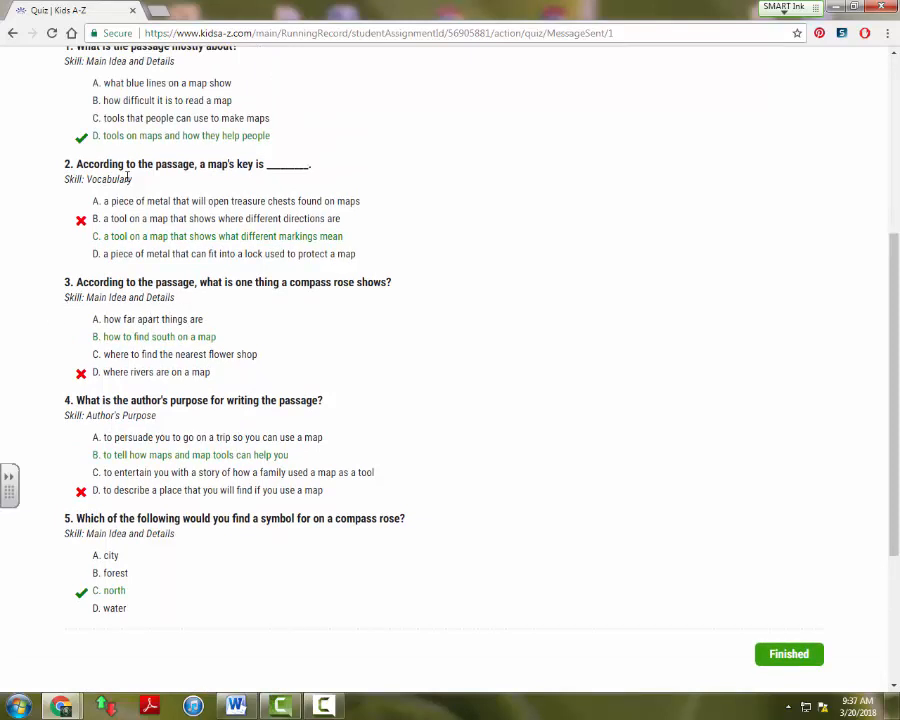
{"action": "scroll", "coordinate": [660, 457], "scroll_direction": "down", "scroll_amount": 1}
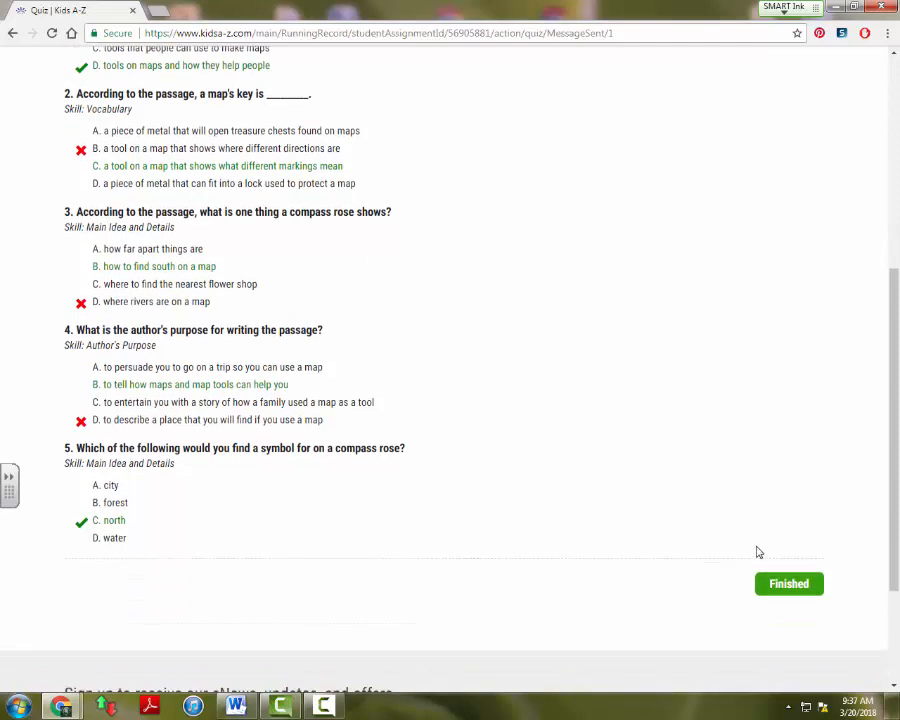
{"action": "left_click", "coordinate": [790, 583]}
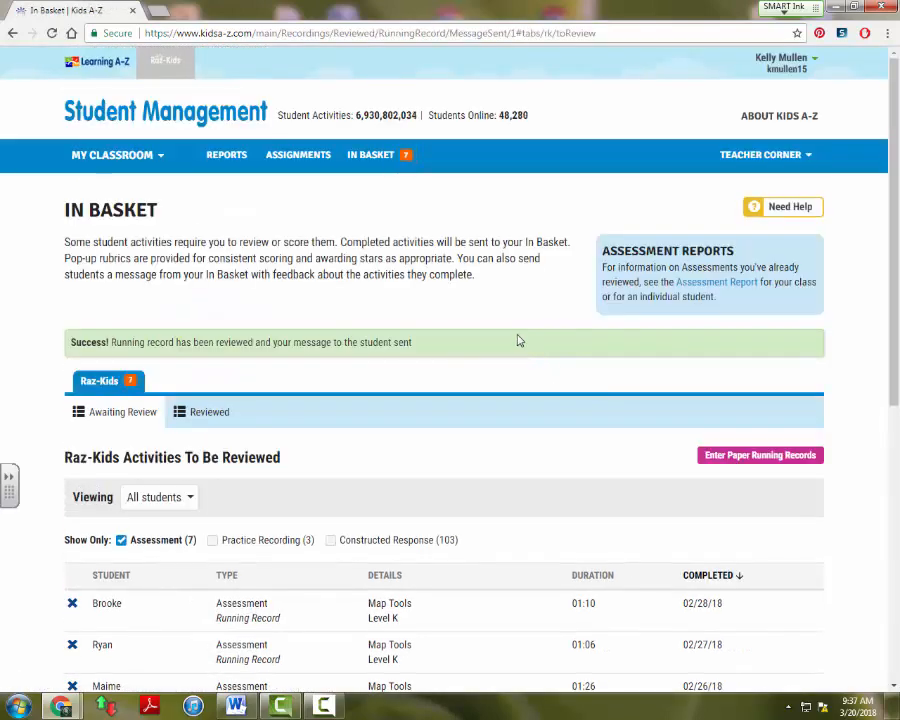
- Look over the assessments still awaiting review in the In Basket and open the classroom roster
{"action": "scroll", "coordinate": [504, 338], "scroll_direction": "down", "scroll_amount": 1}
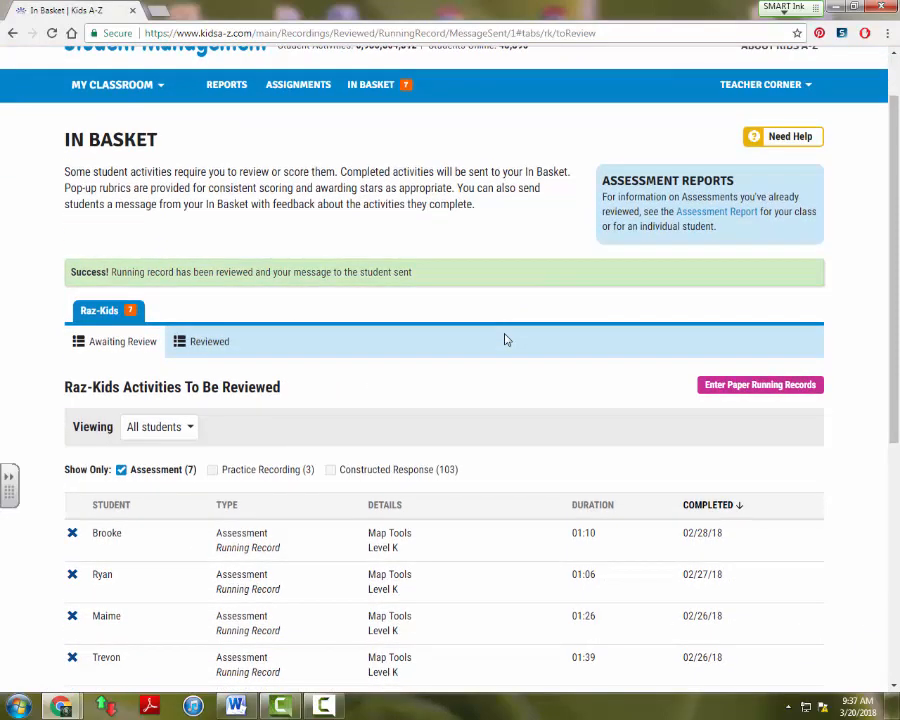
{"action": "scroll", "coordinate": [505, 340], "scroll_direction": "down", "scroll_amount": 1}
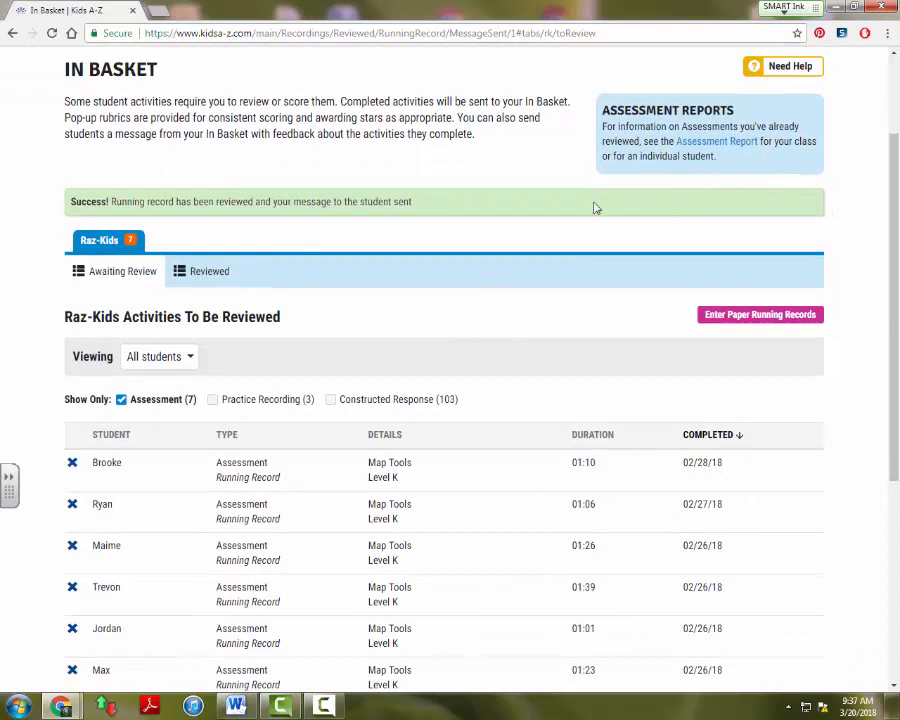
{"action": "scroll", "coordinate": [580, 248], "scroll_direction": "down", "scroll_amount": 1}
{"action": "scroll", "coordinate": [580, 248], "scroll_direction": "down", "scroll_amount": 1}
{"action": "scroll", "coordinate": [562, 292], "scroll_direction": "down", "scroll_amount": 1}
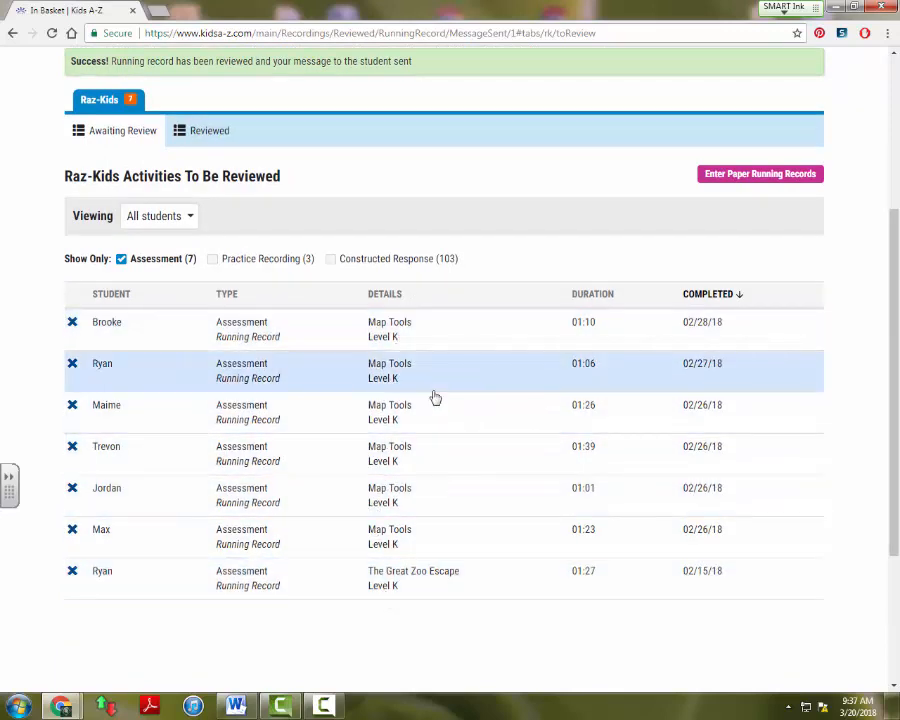
{"action": "scroll", "coordinate": [382, 370], "scroll_direction": "up", "scroll_amount": 2}
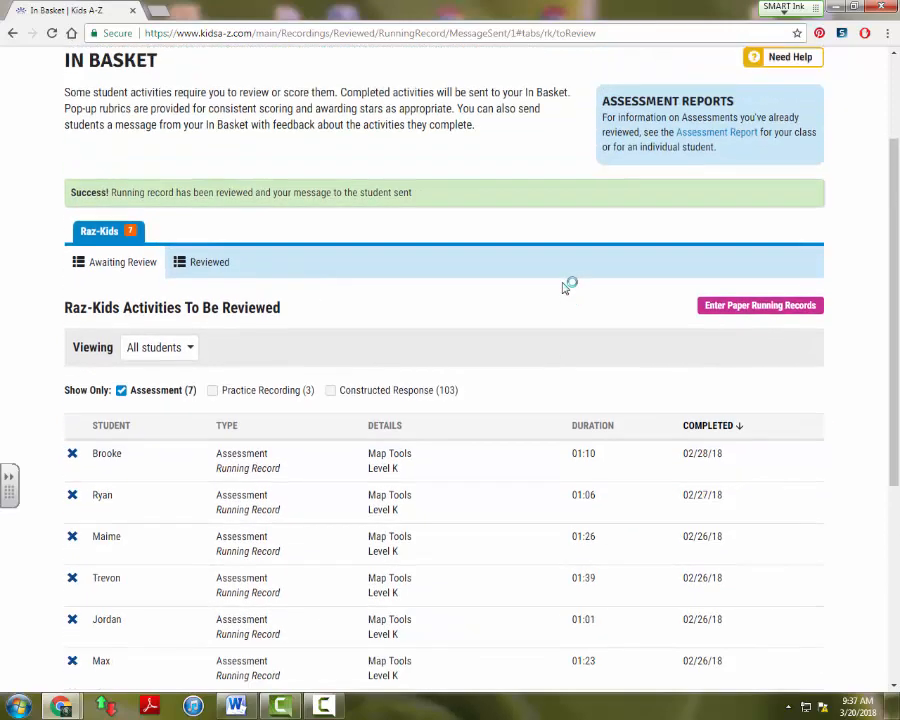
{"action": "scroll", "coordinate": [565, 288], "scroll_direction": "up", "scroll_amount": 2}
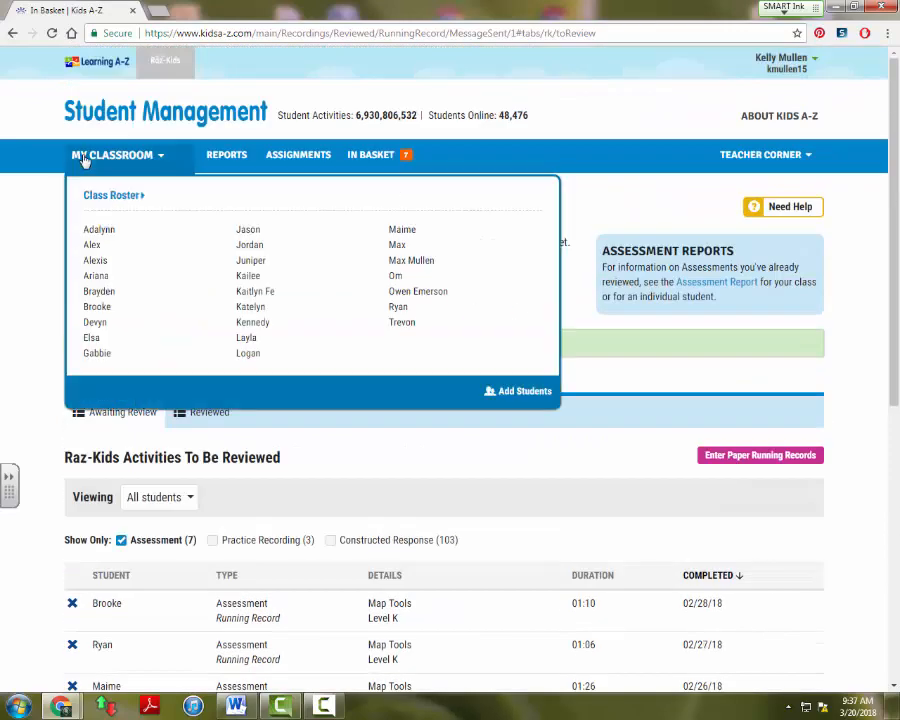
{"action": "left_click", "coordinate": [80, 155]}
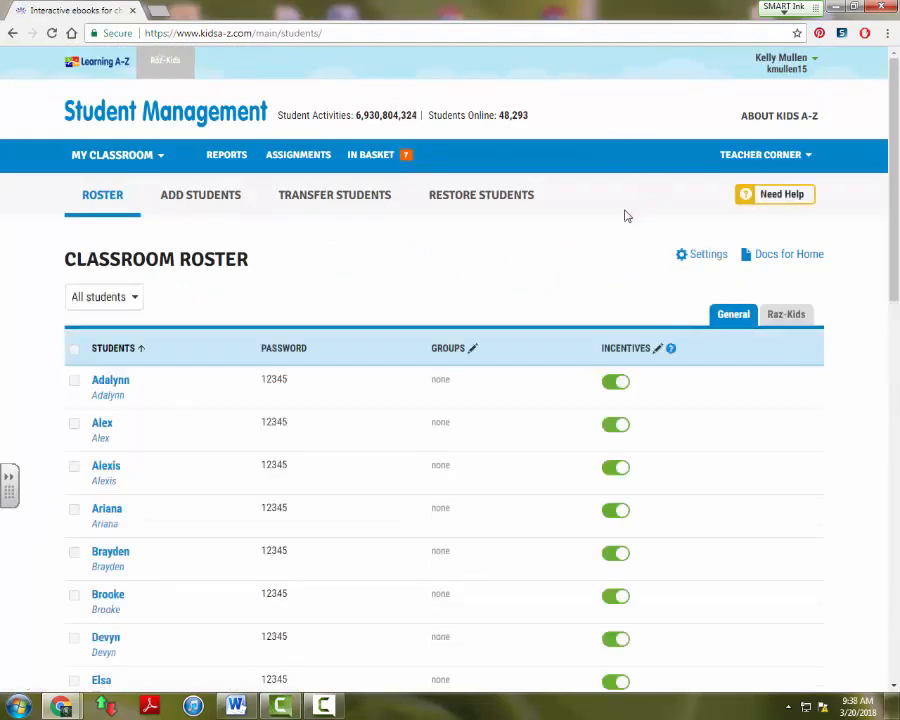
{"action": "mouse_move", "coordinate": [147, 167]}
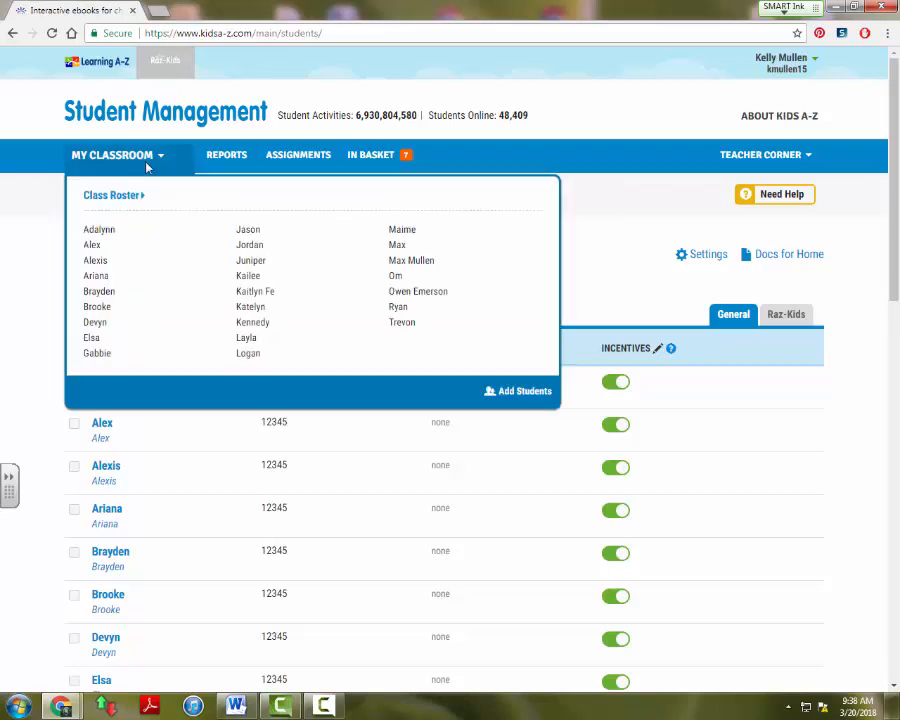